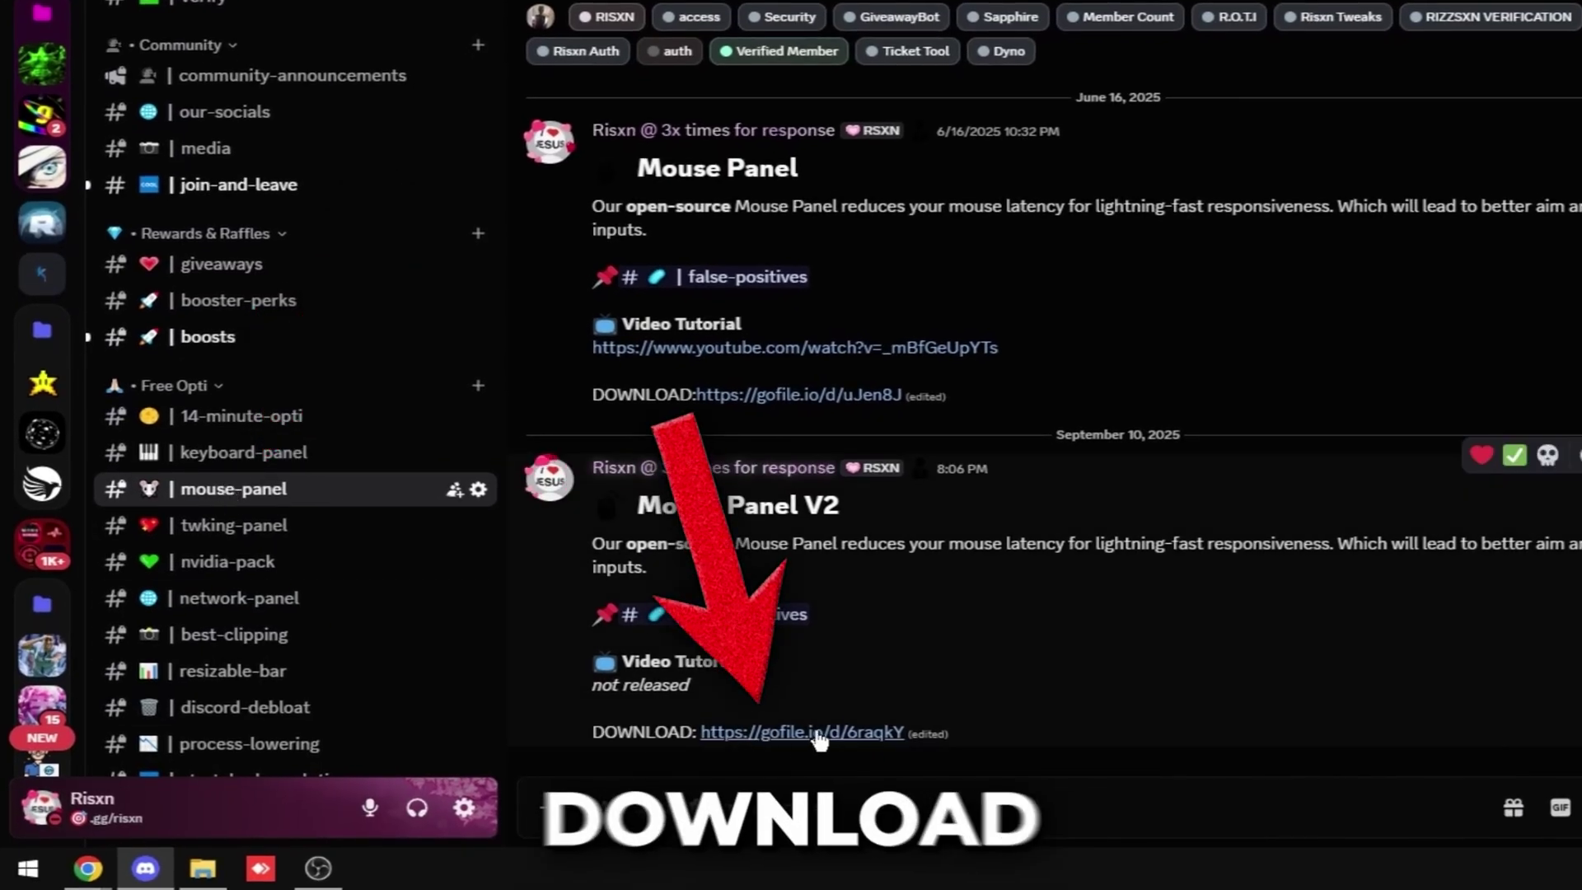
Step: Open the Risxn Free Mouse Panel V2 download link on Gofile
click(816, 742)
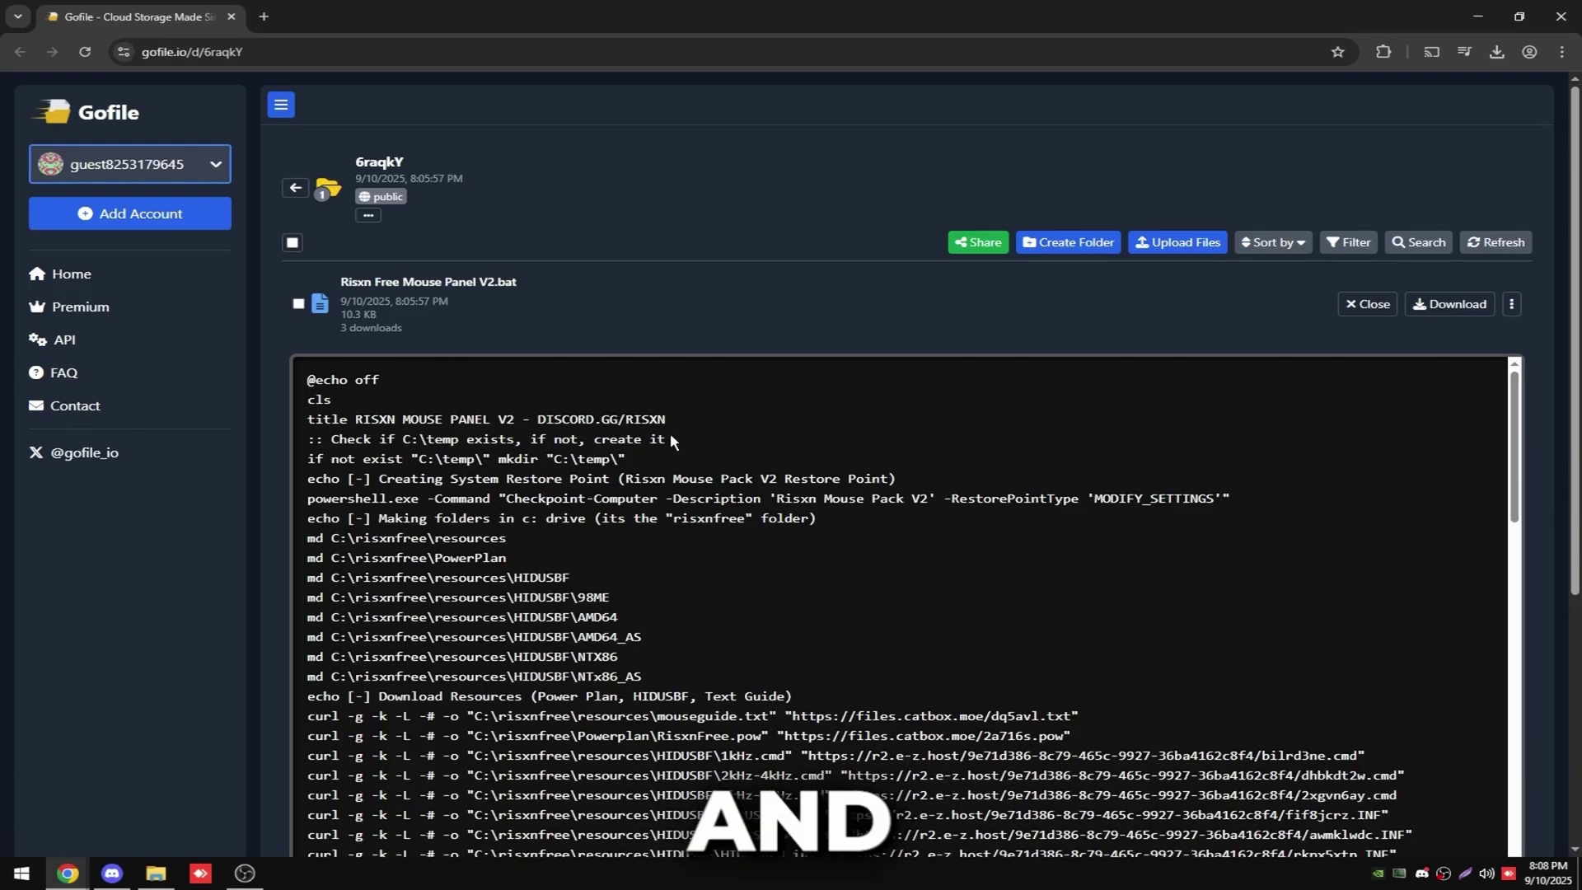
scroll(787, 445, down, 2)
scroll(787, 444, down, 2)
scroll(1457, 271, down, 5)
scroll(1456, 270, down, 3)
scroll(1556, 663, down, 10)
scroll(1557, 662, down, 3)
scroll(690, 573, up, 3)
scroll(636, 534, up, 5)
Step: Run Risxn Free Mouse Panel V2.bat from Downloads as administrator
right_click(603, 392)
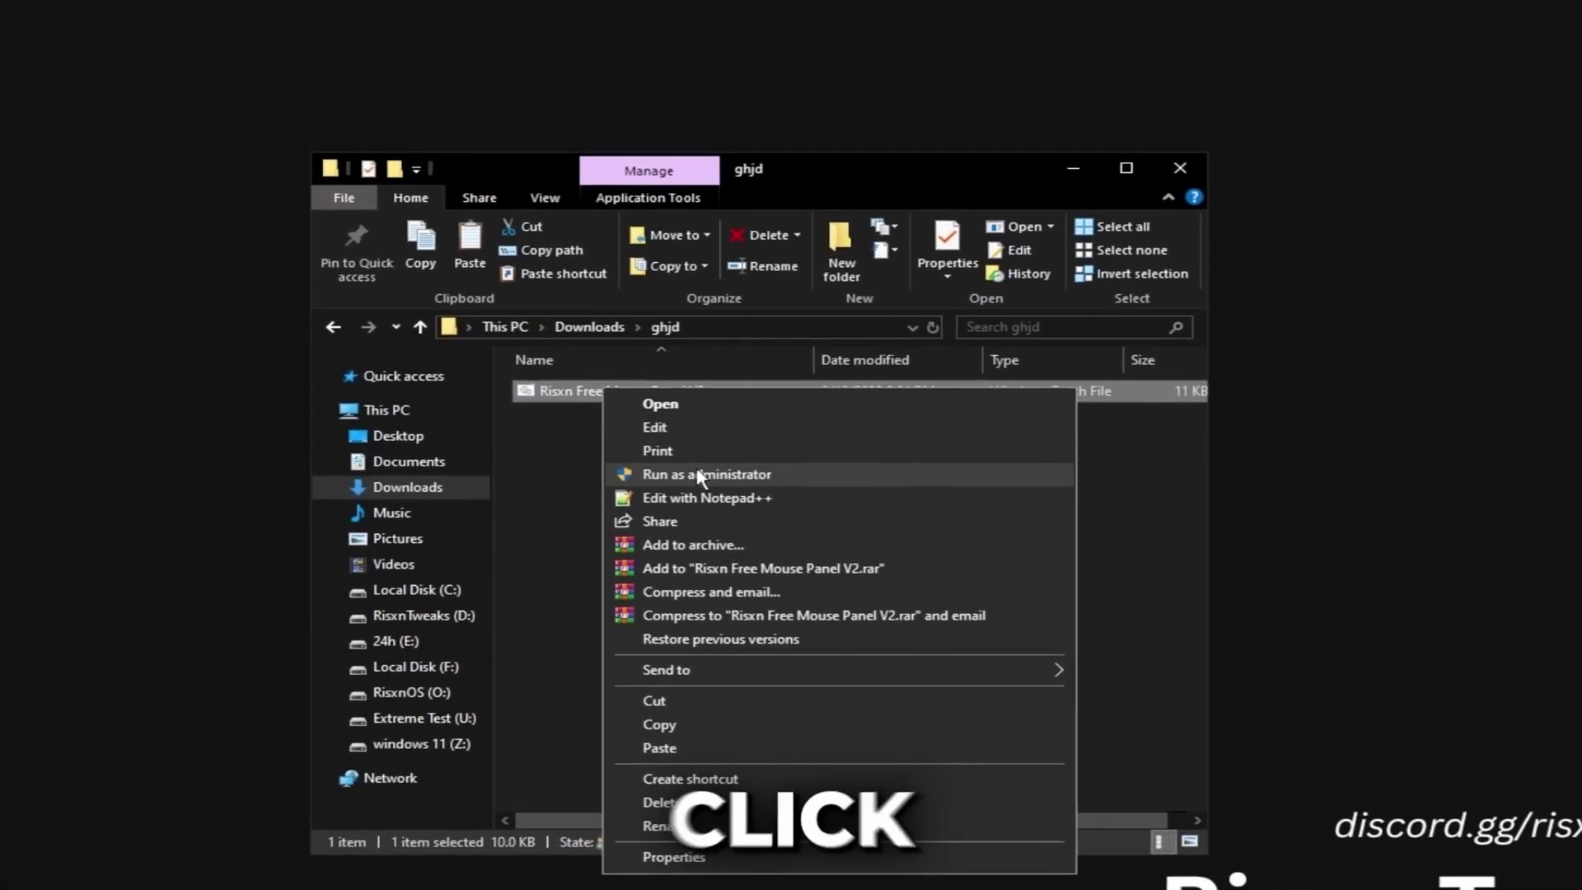
click(704, 475)
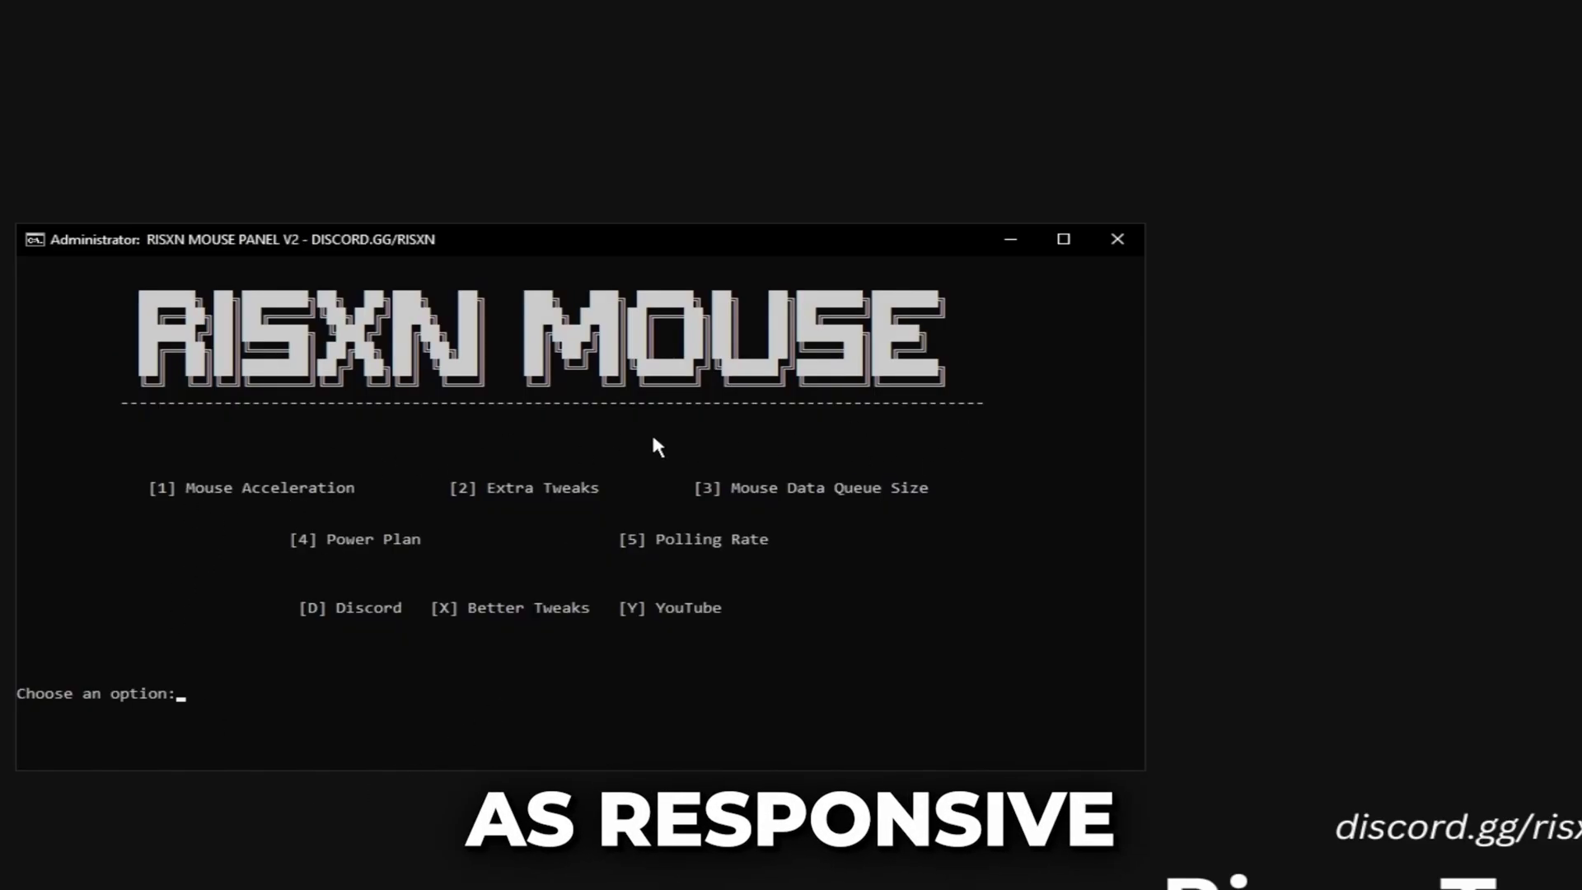
text(1)
Step: Turn off Enhance pointer precision with panel option 1, then apply Extra Tweaks with option 2
key(Return)
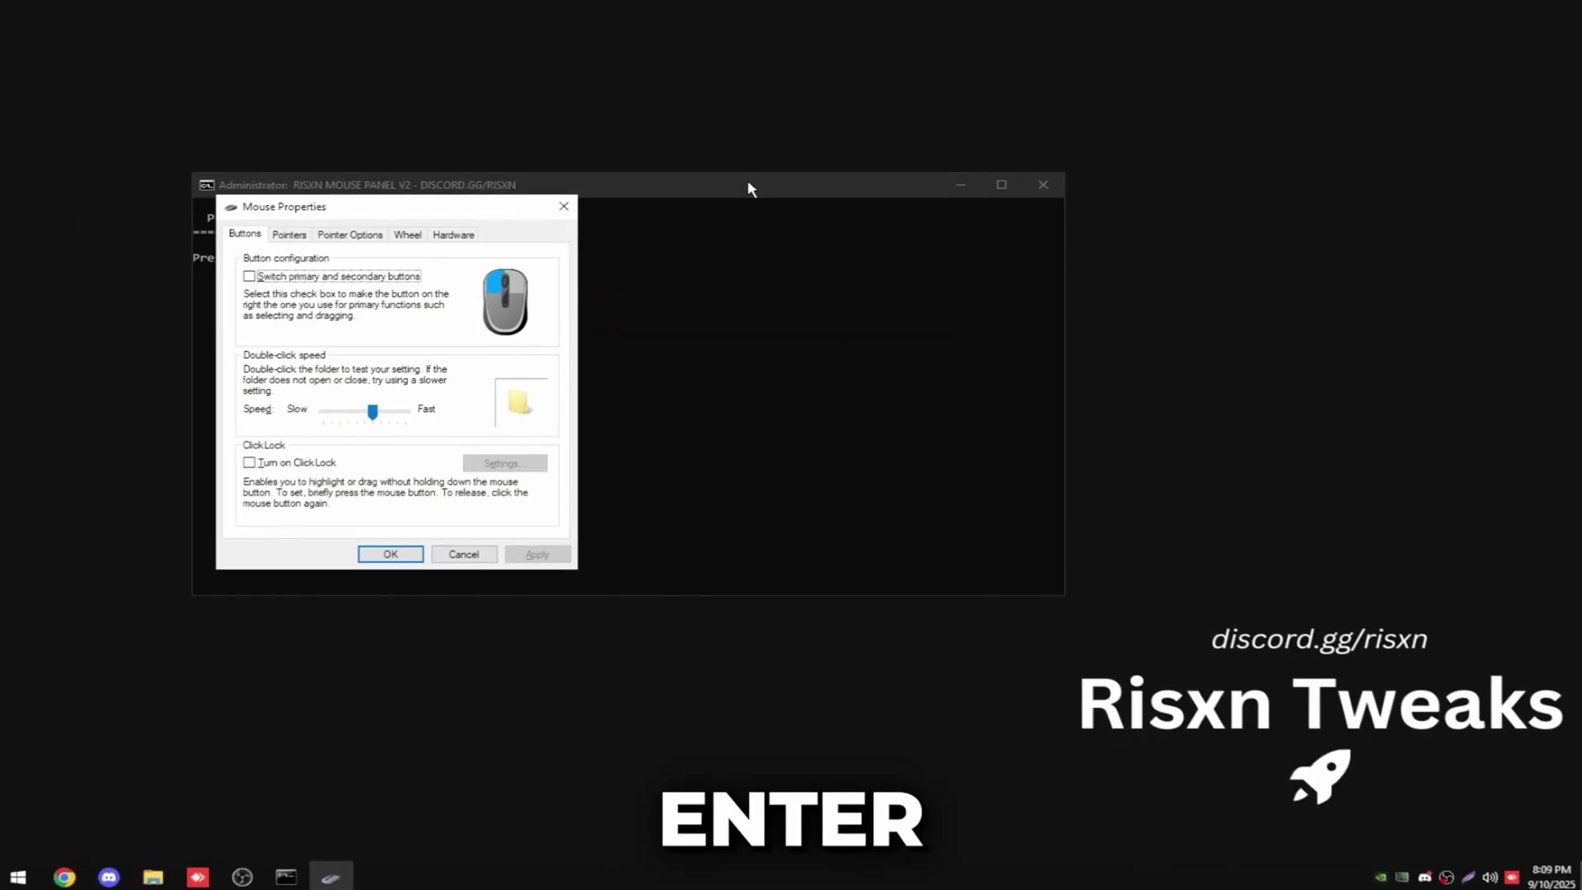
click(445, 295)
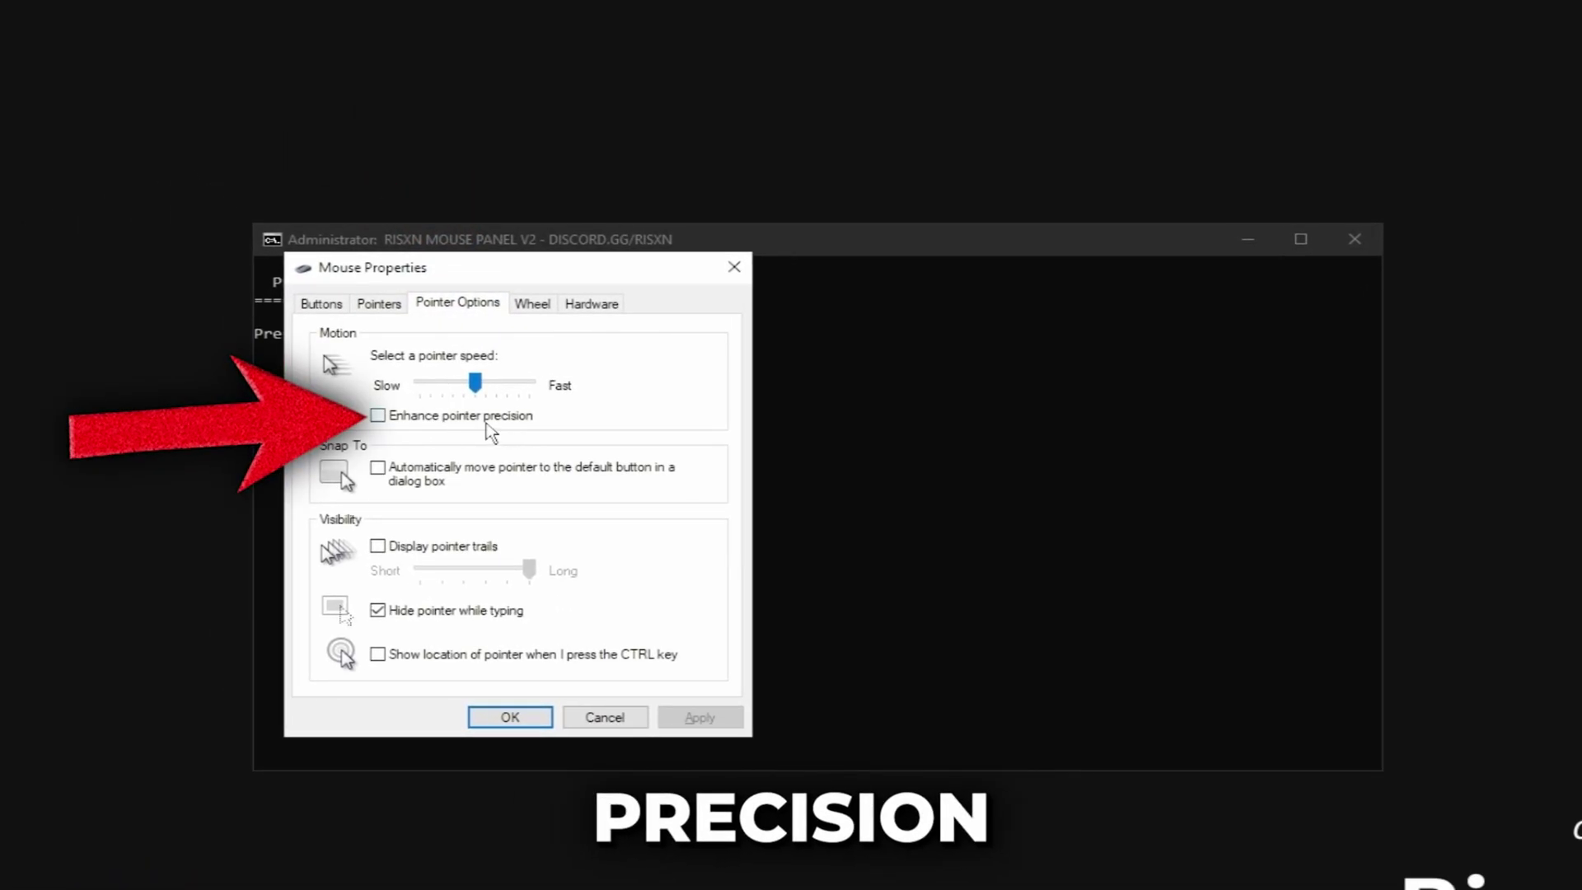
click(509, 717)
key(Return)
text(2)
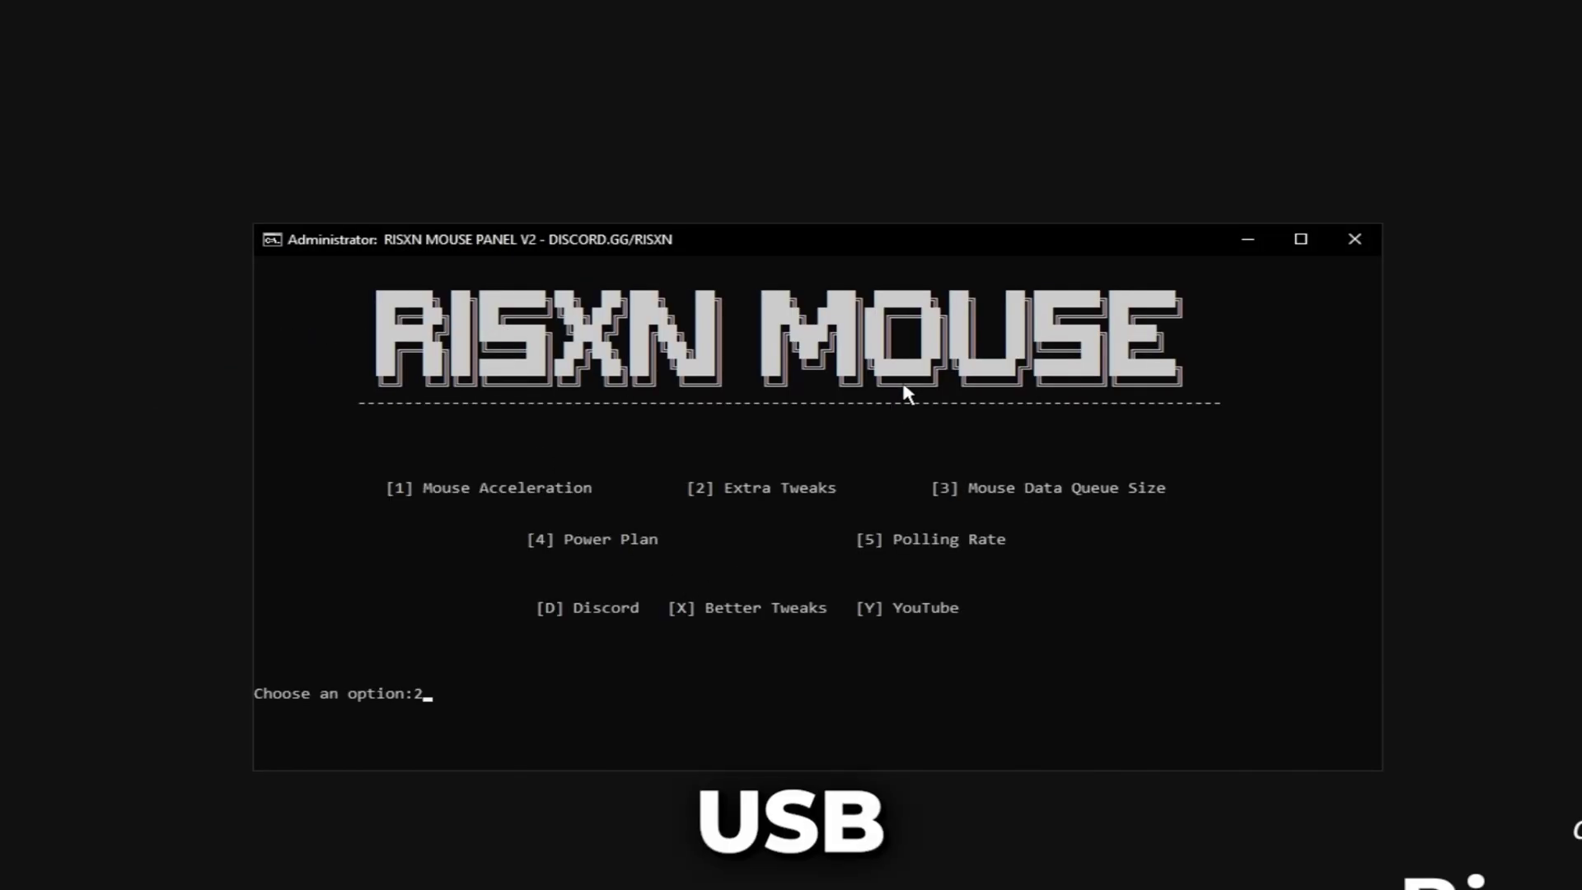
key(Return)
key(Return)
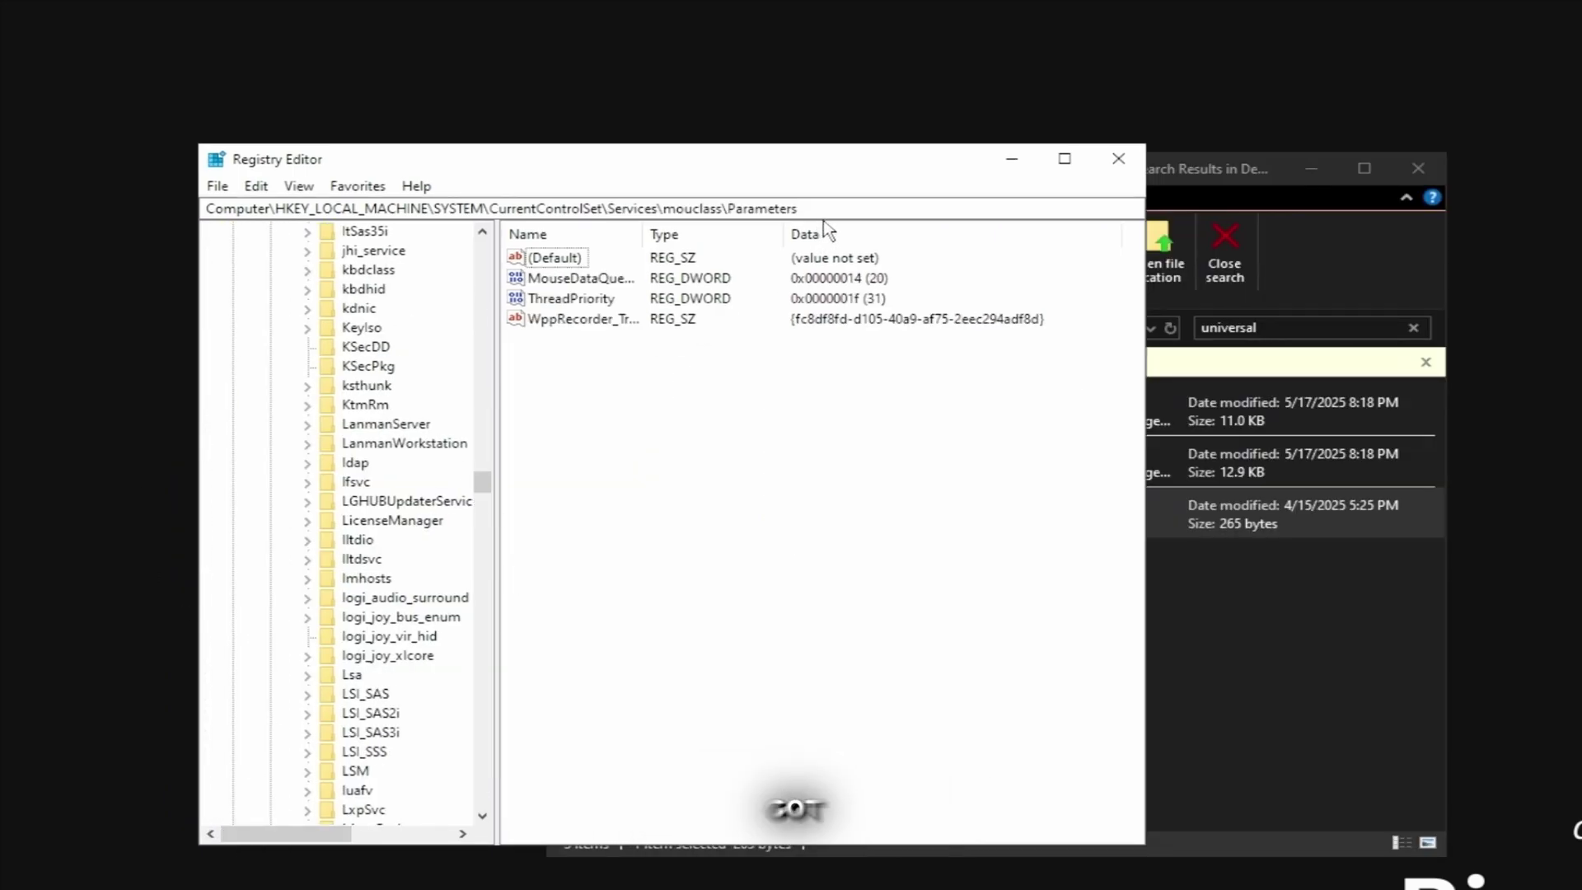
Step: Set mouclass MouseDataQueueSize to hexadecimal 14, following the mouseguide Notepad notes
drag(801, 207, 205, 207)
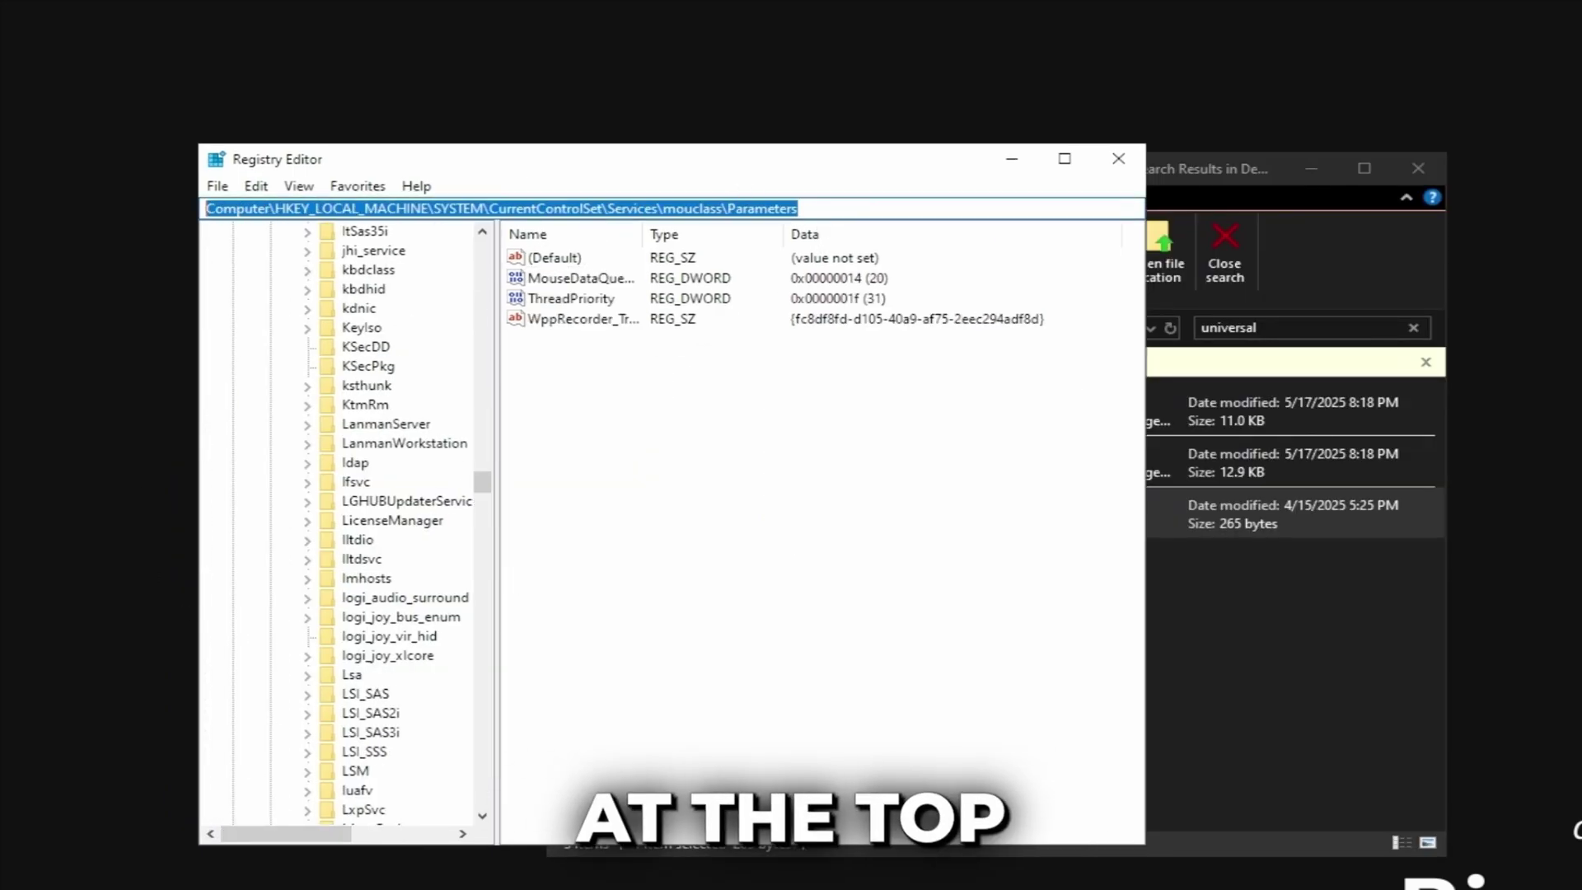
double_click(575, 279)
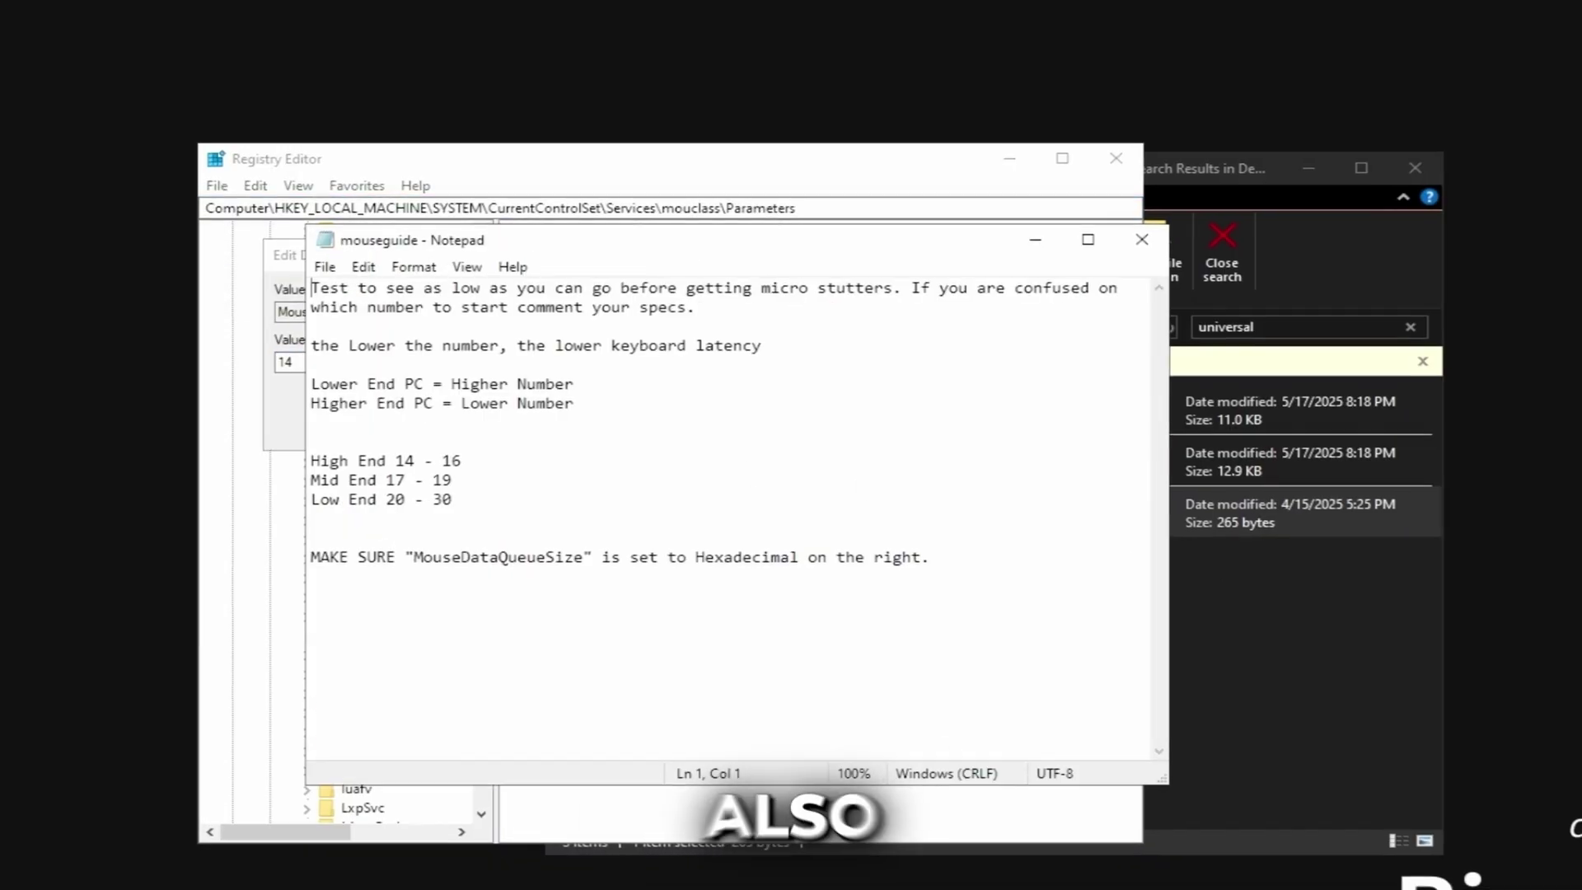
mouse_move(408, 192)
mouse_down()
mouse_move(1034, 75)
mouse_move(1125, 102)
mouse_up()
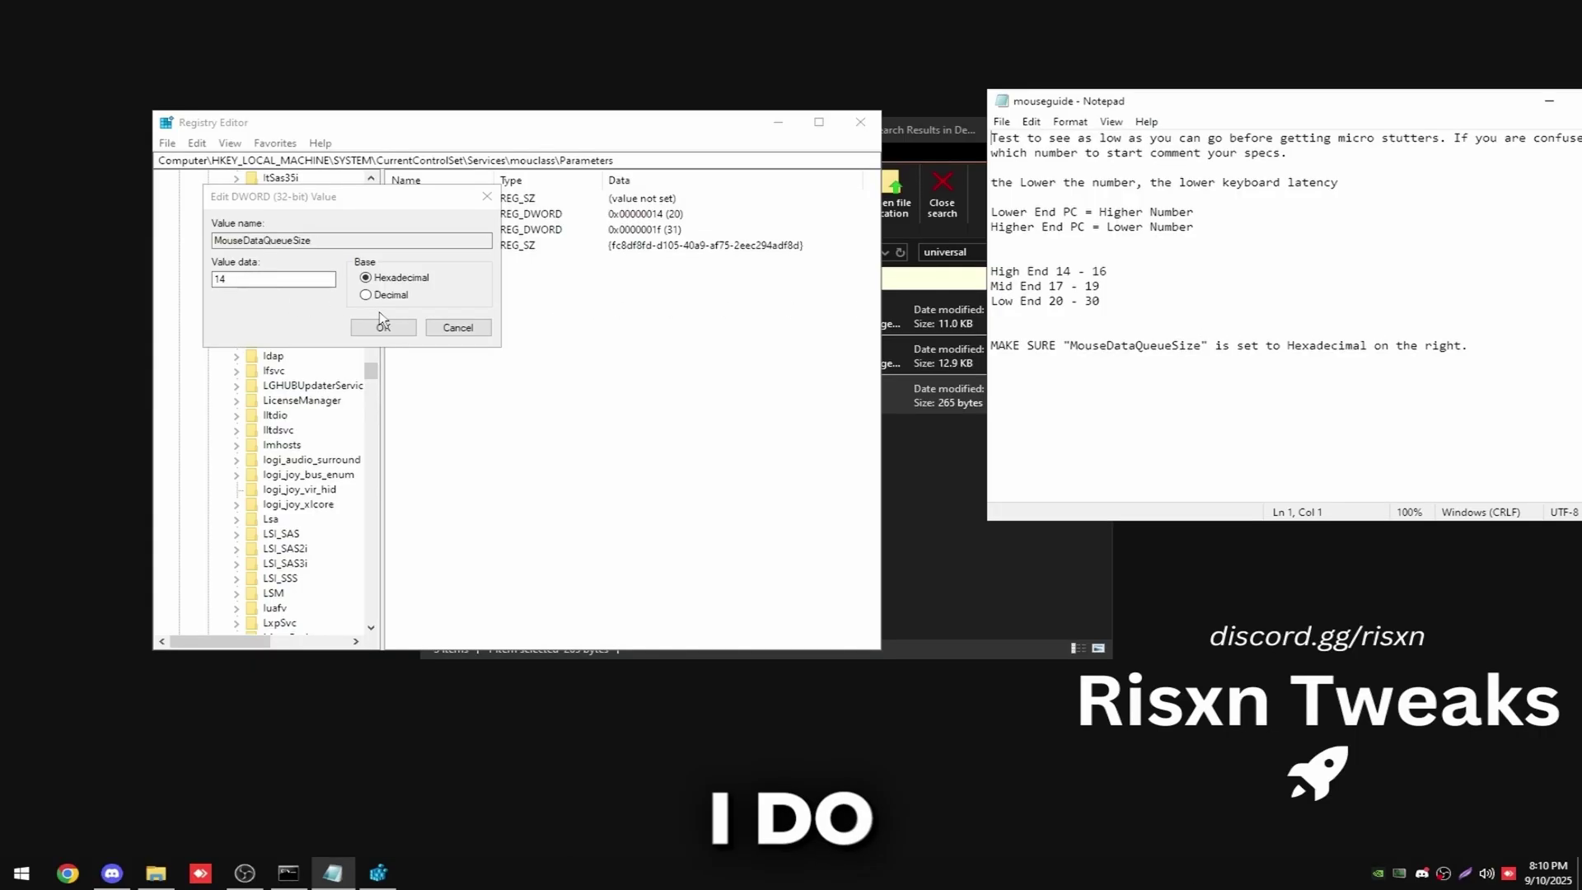
click(396, 335)
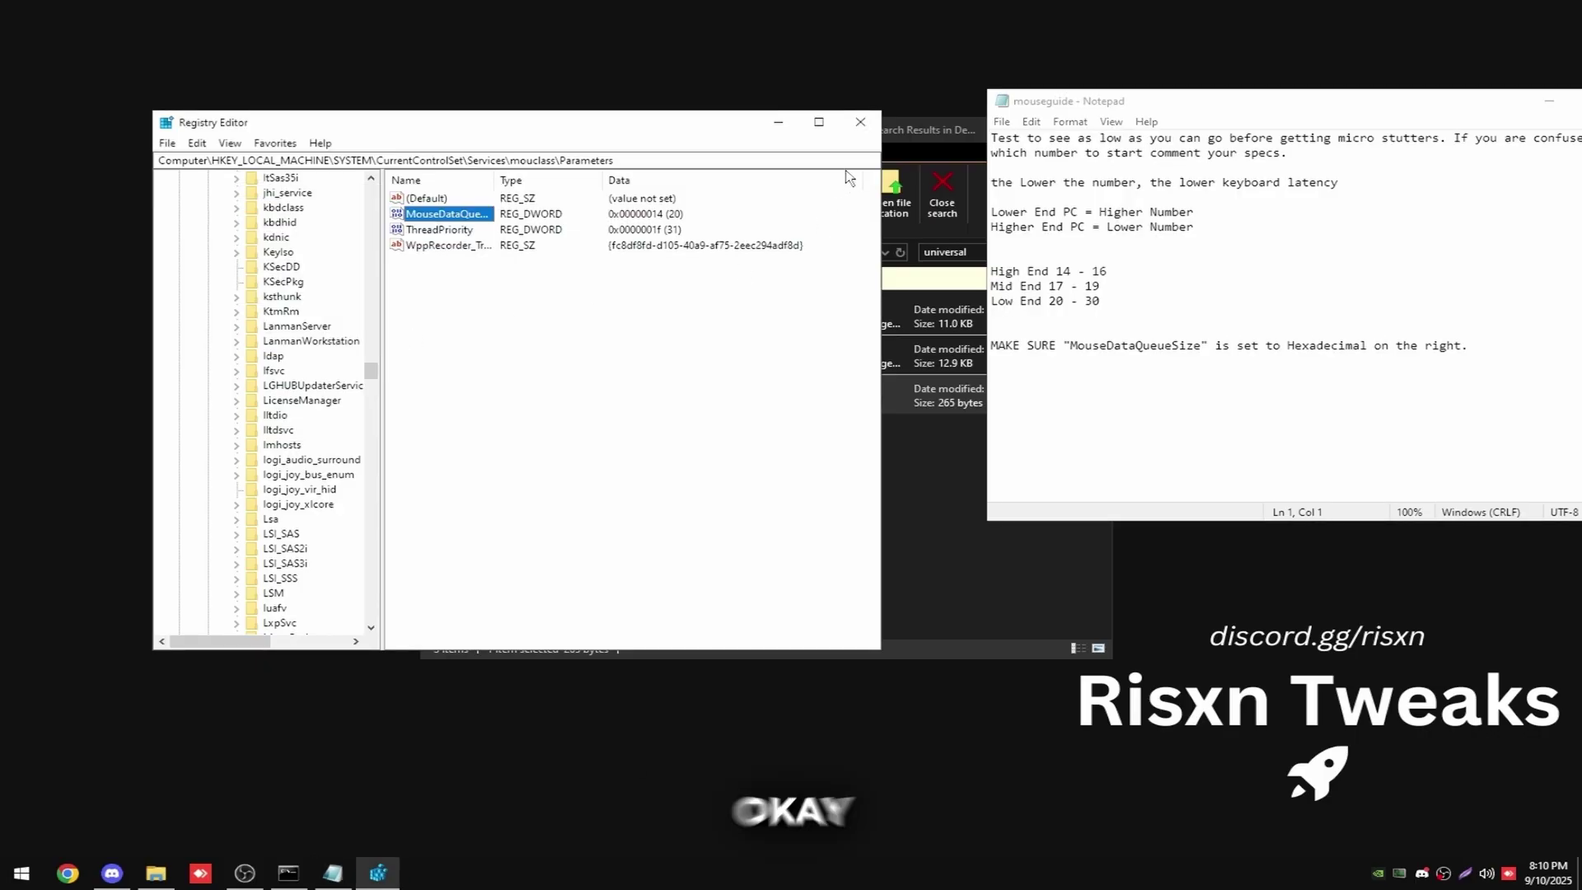
Step: Close Registry Editor, import the Risxn Power Plan with option 4, and review the additional plans
click(871, 129)
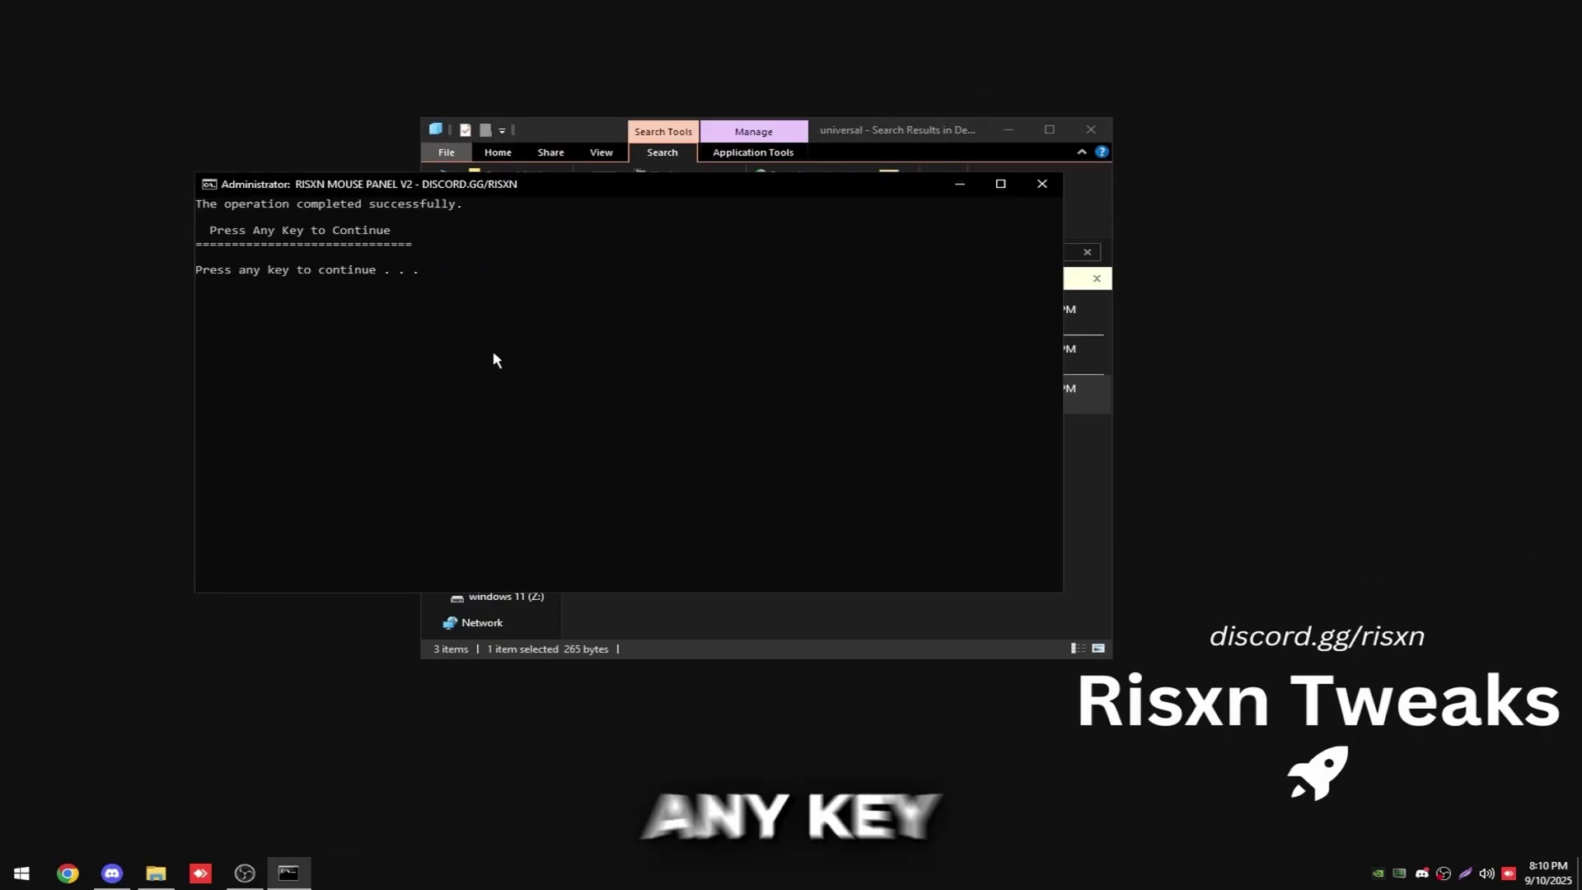
key(Return)
text(4)
key(Return)
key(Return)
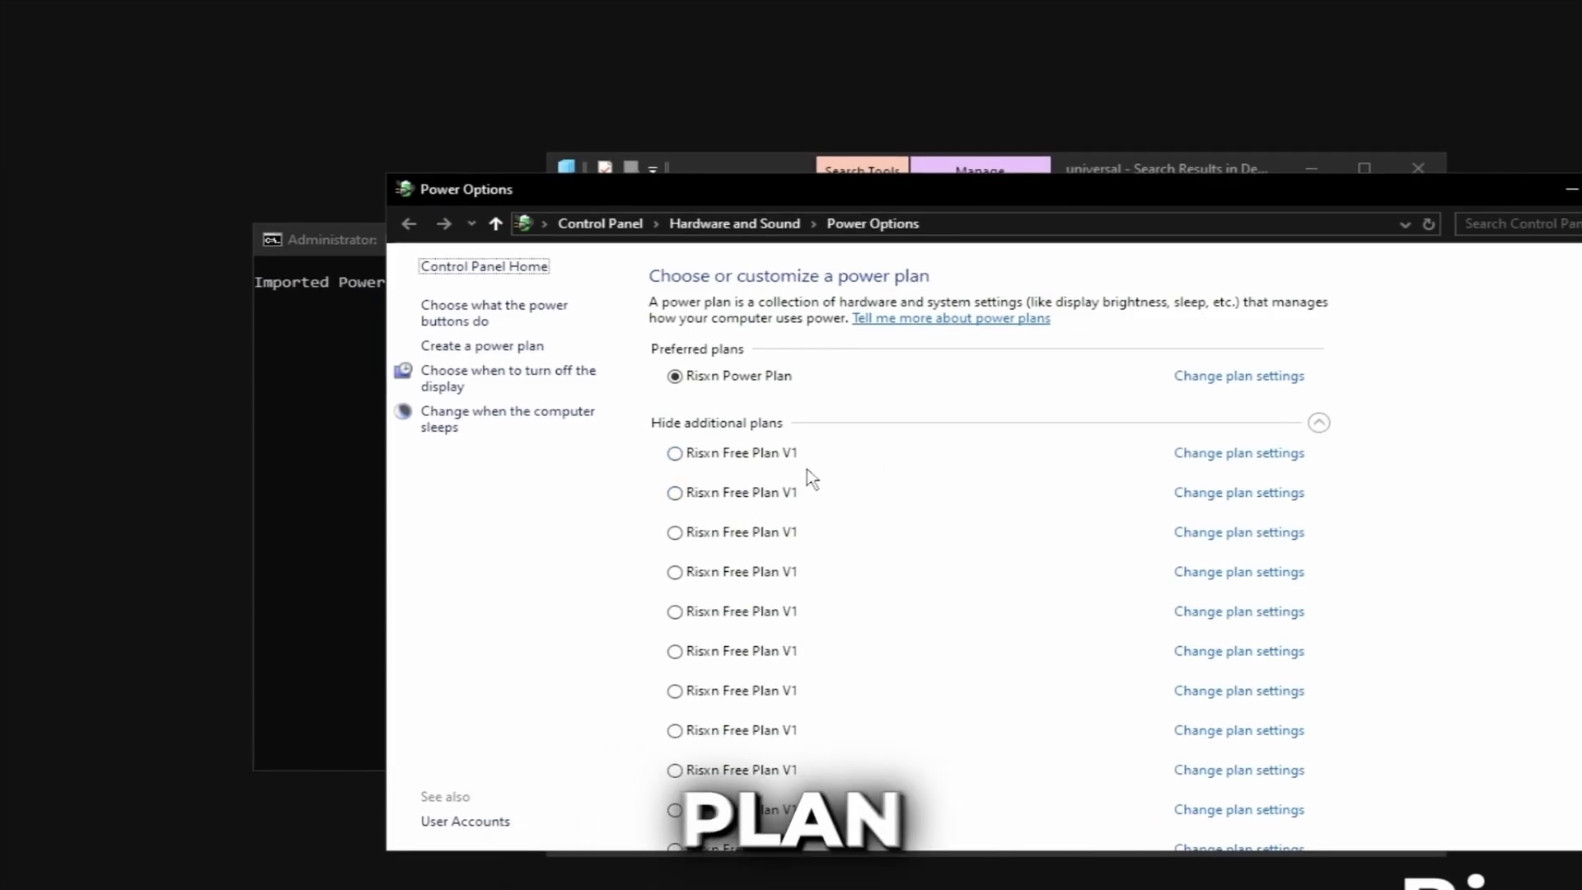
click(708, 422)
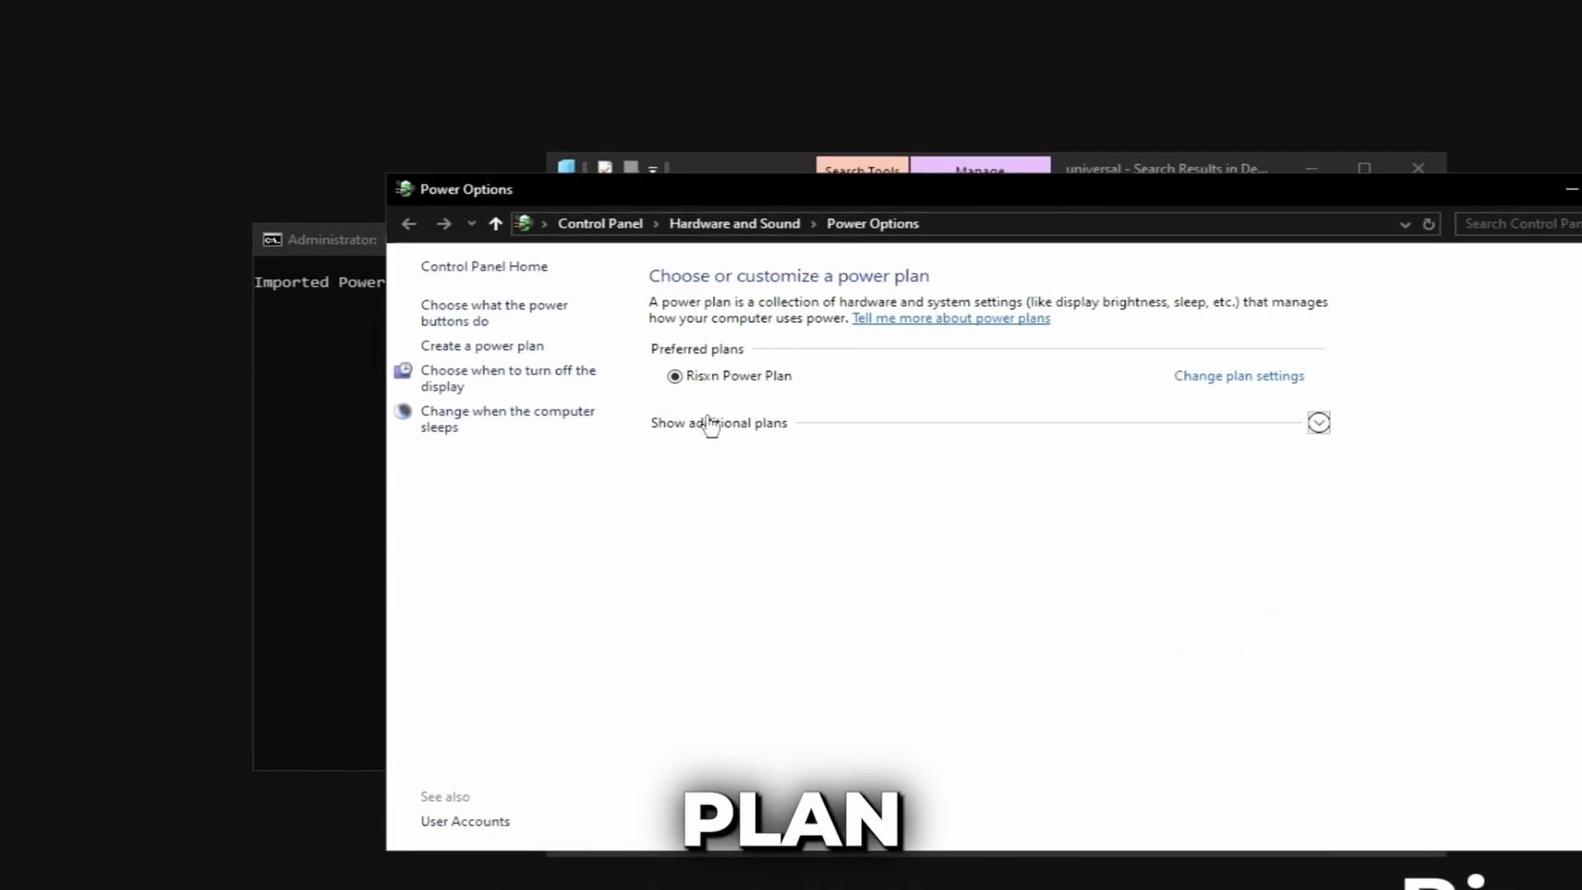
click(716, 424)
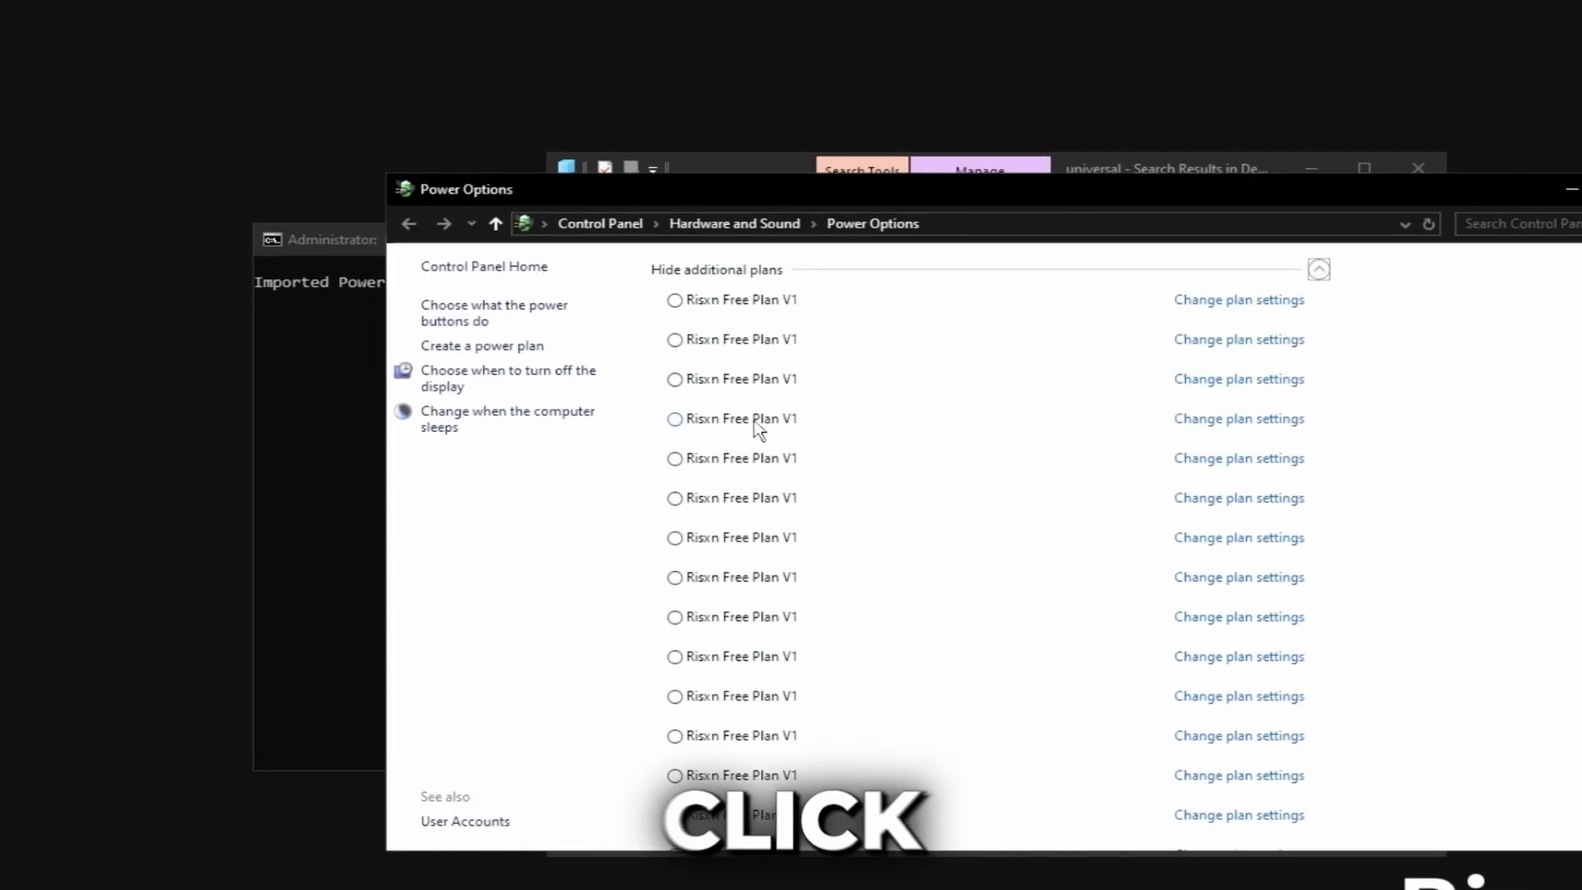
scroll(841, 651, up, 3)
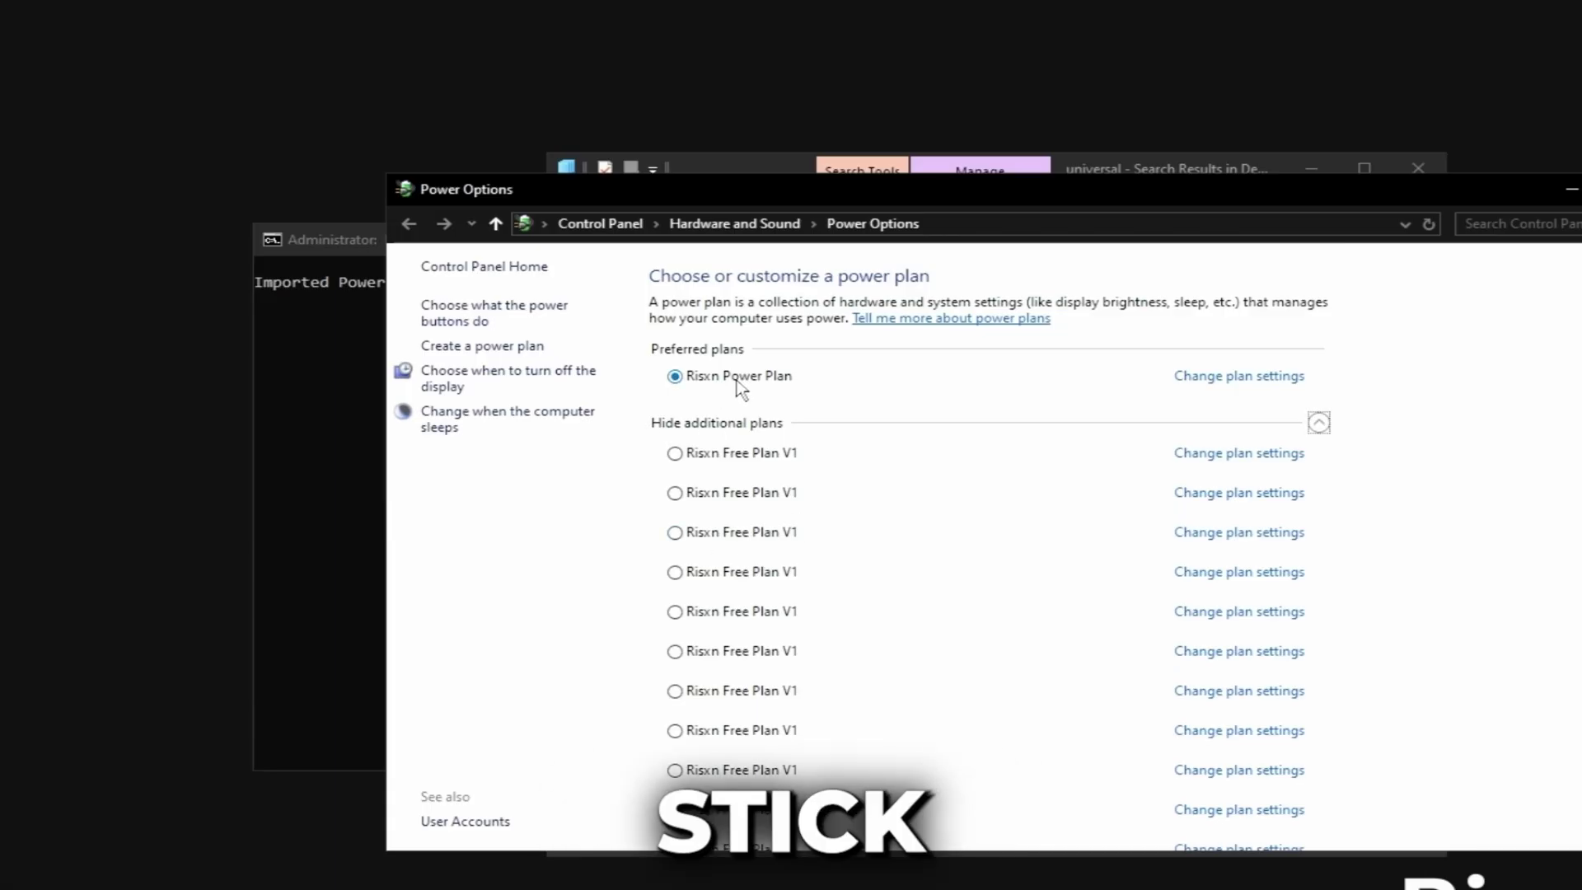
Step: Start USB Devices Rate Setup with option 5, keep Mice as device type, and show HIDUSBF
click(622, 481)
key(Return)
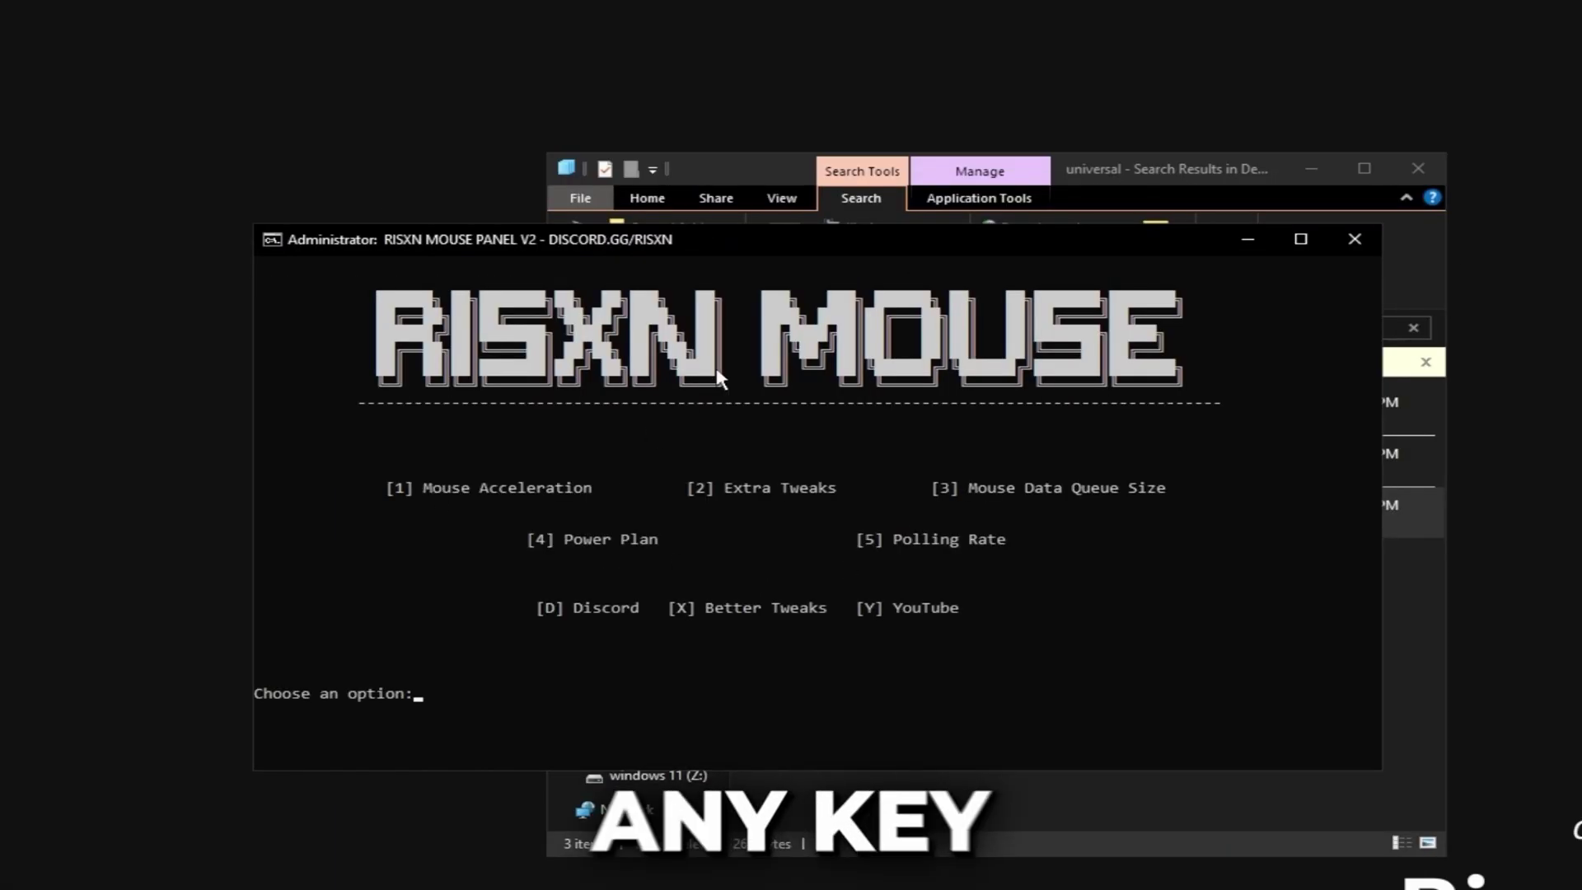
text(5)
key(Return)
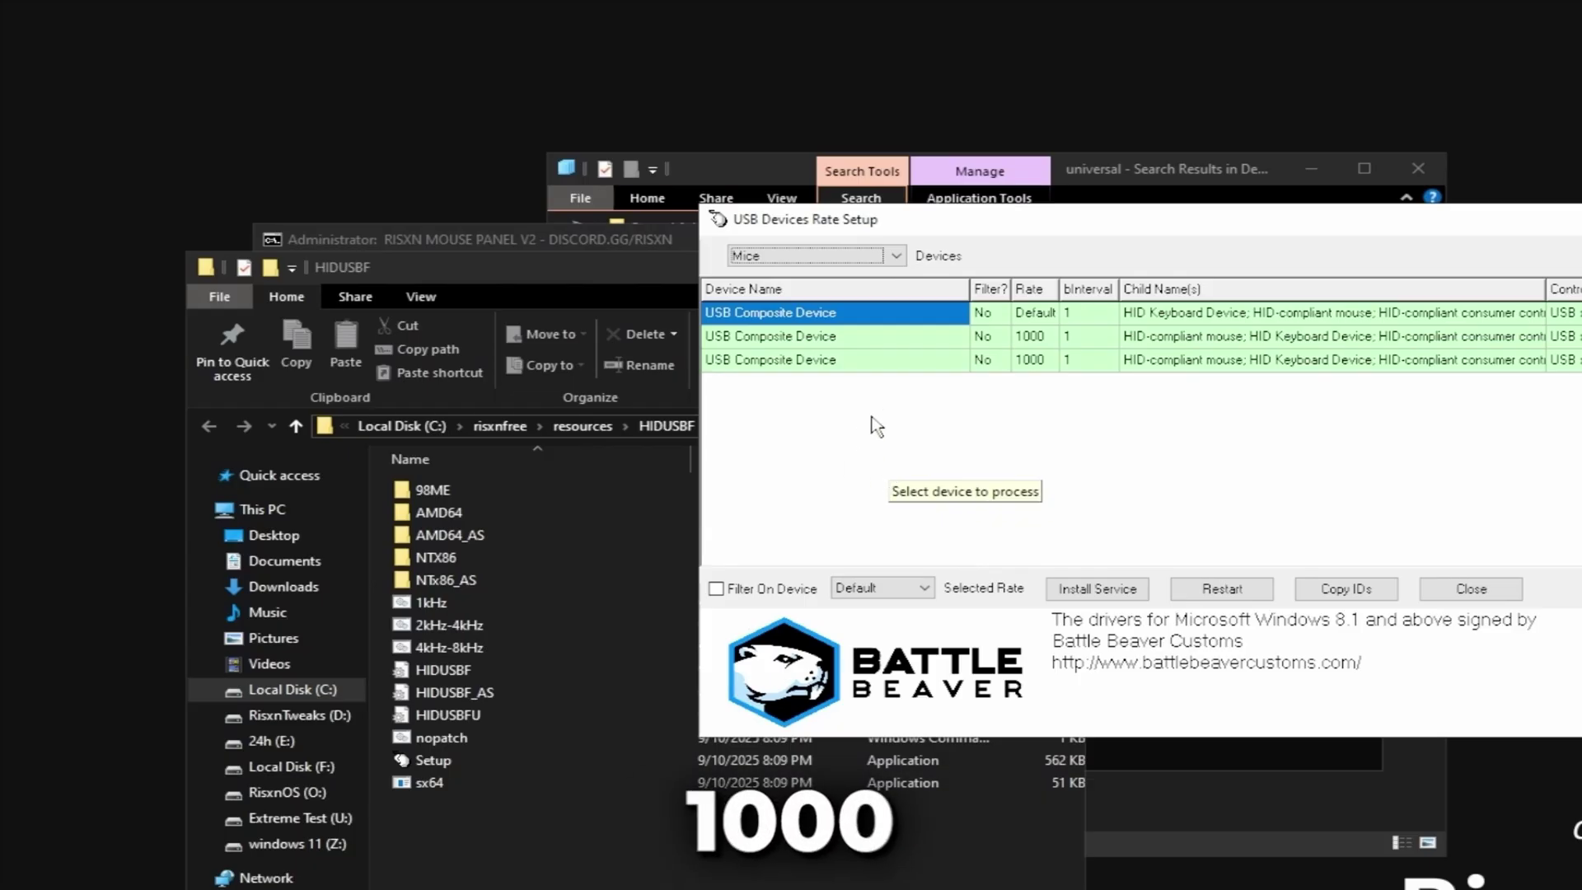
click(791, 256)
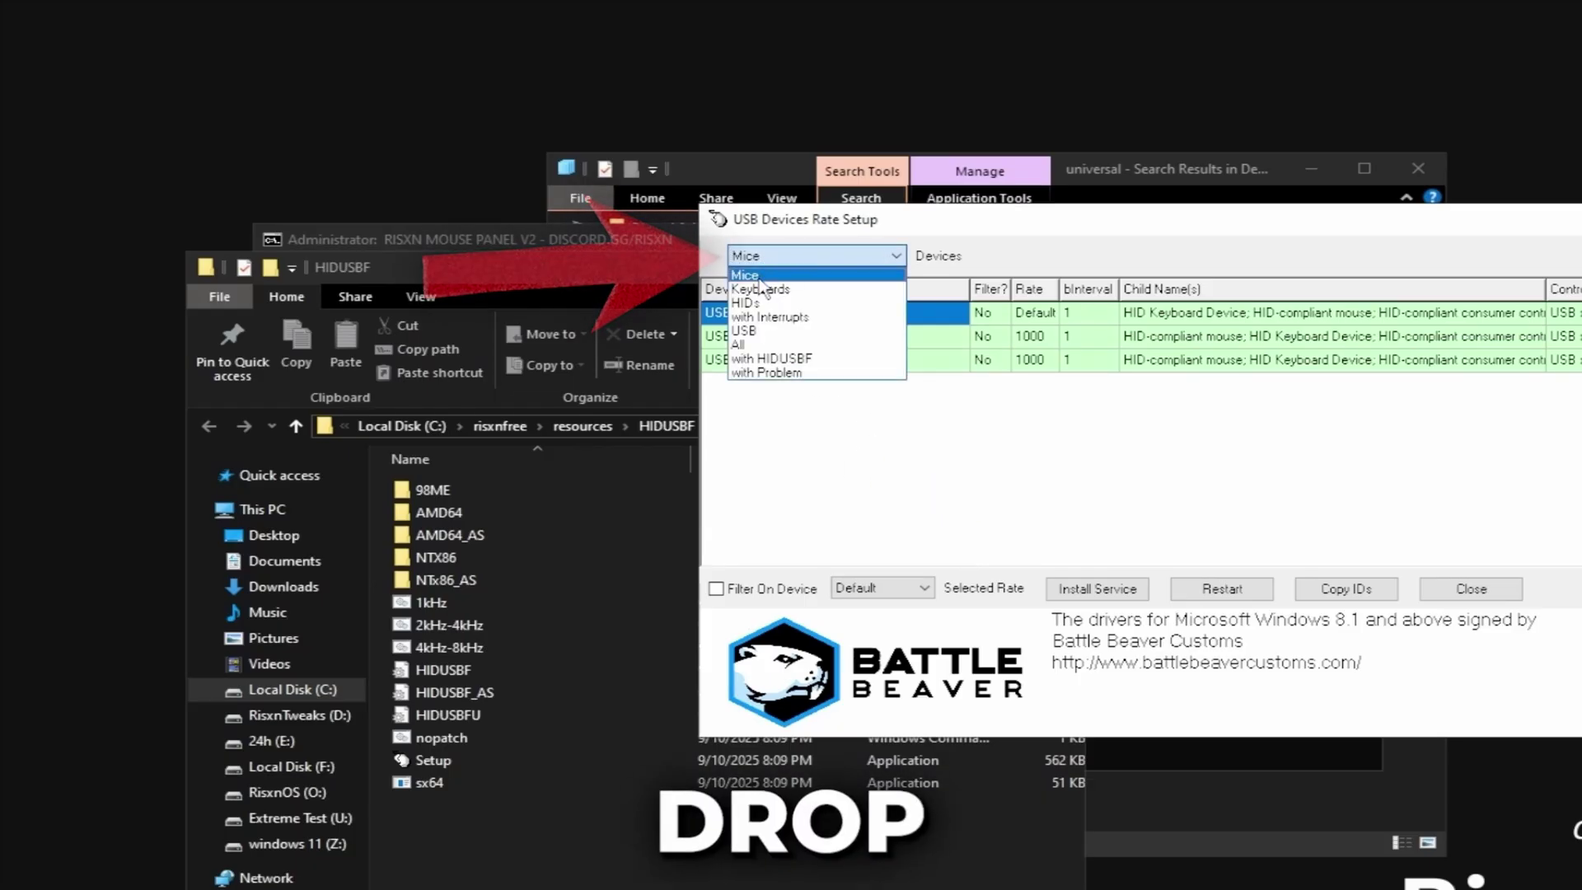
click(769, 277)
click(458, 624)
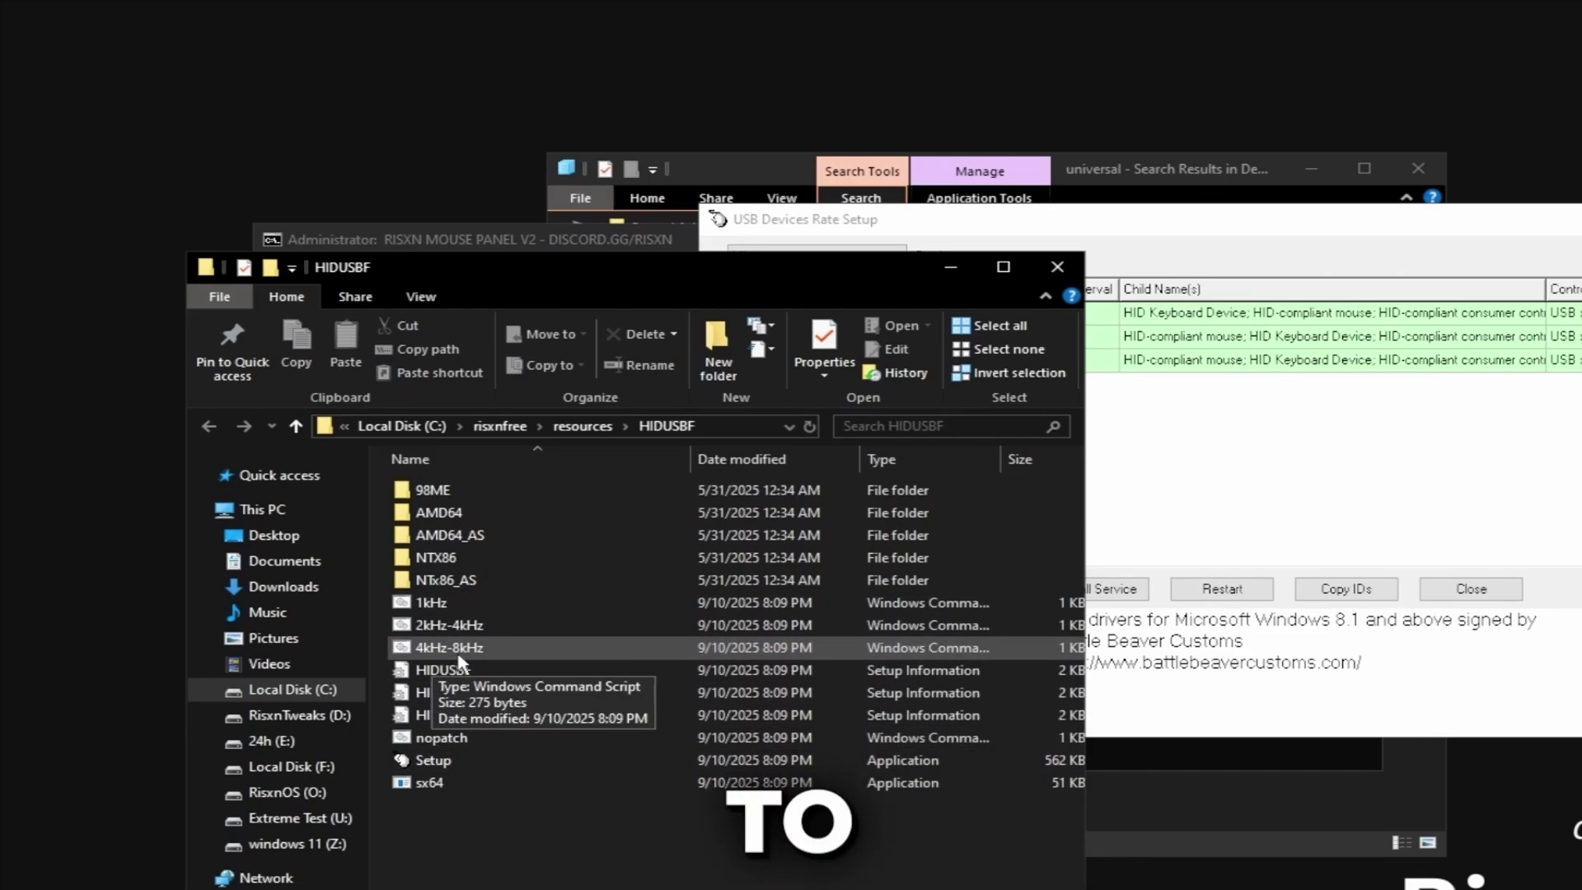
Step: Run the 1kHz script as administrator, then install the rate service at 1000
right_click(448, 605)
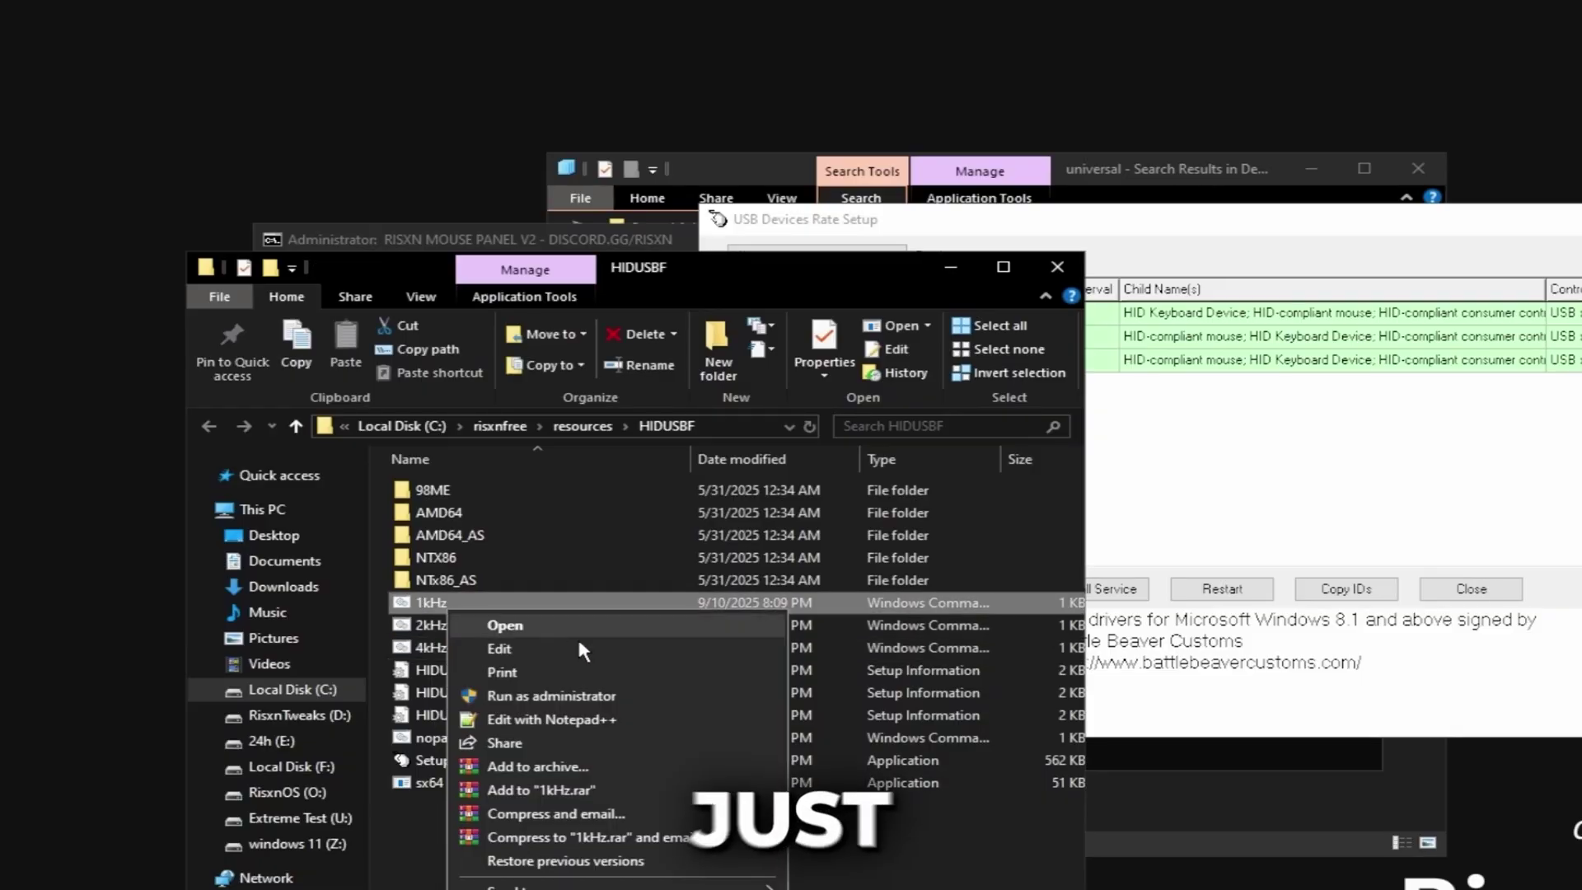
click(529, 697)
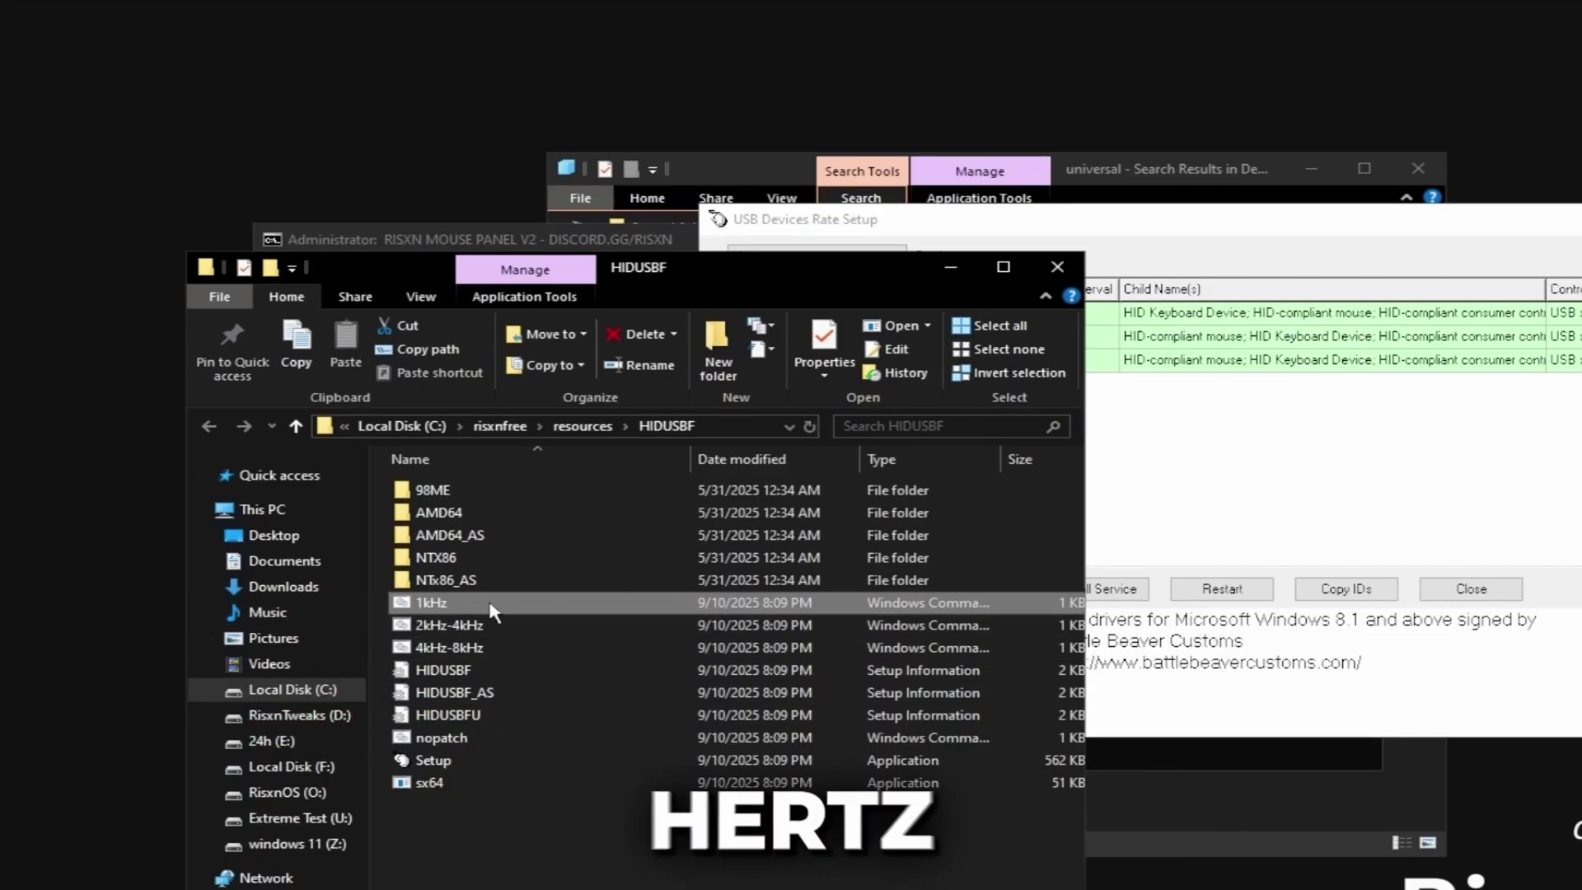
click(949, 265)
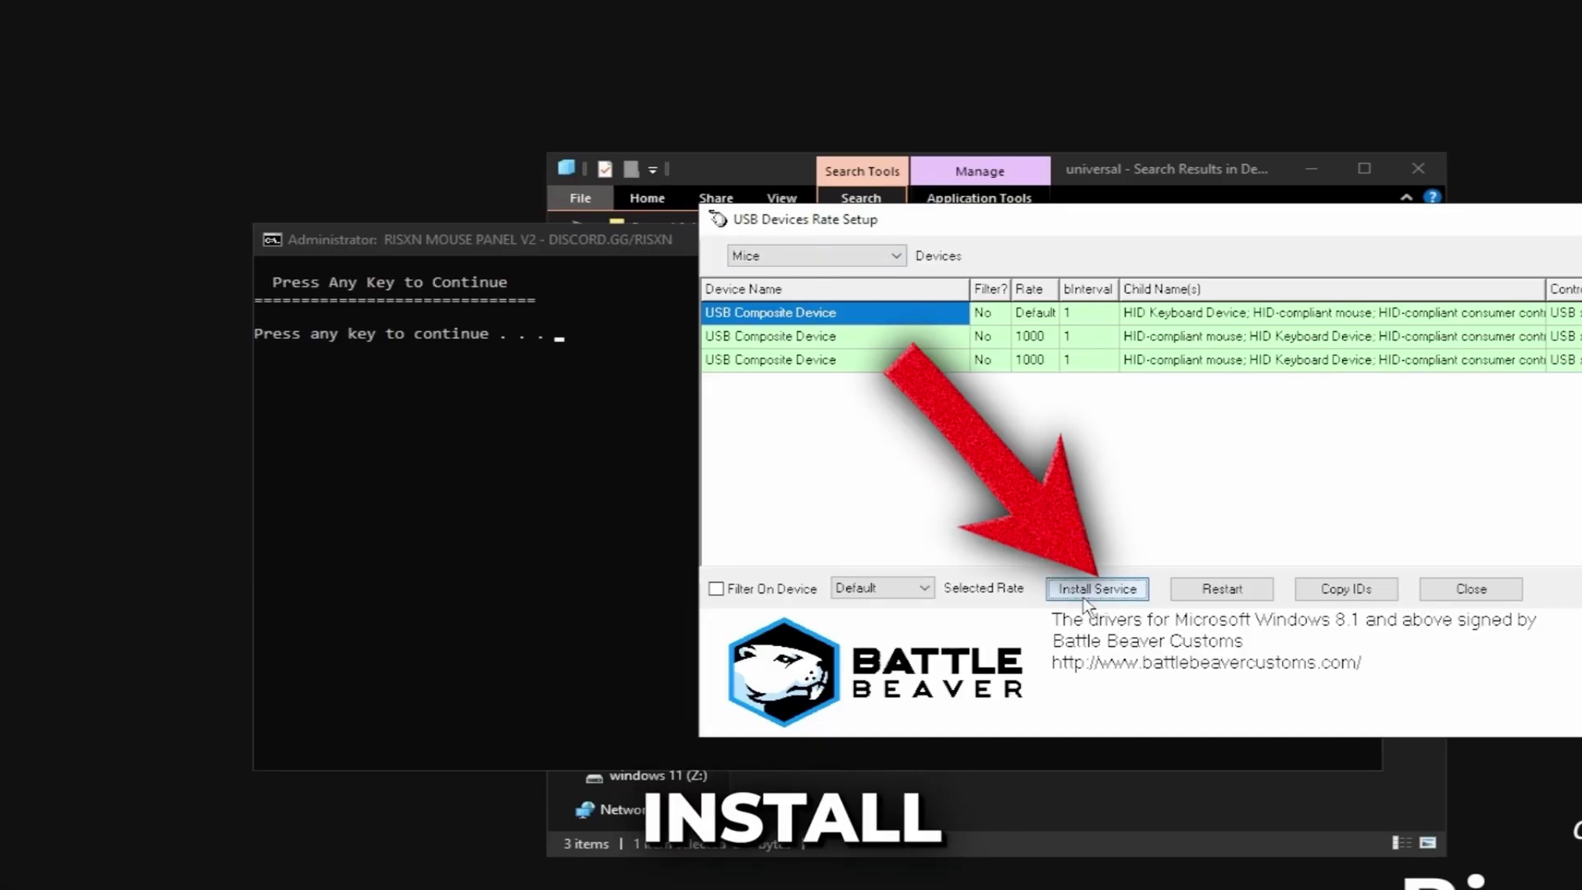
click(878, 590)
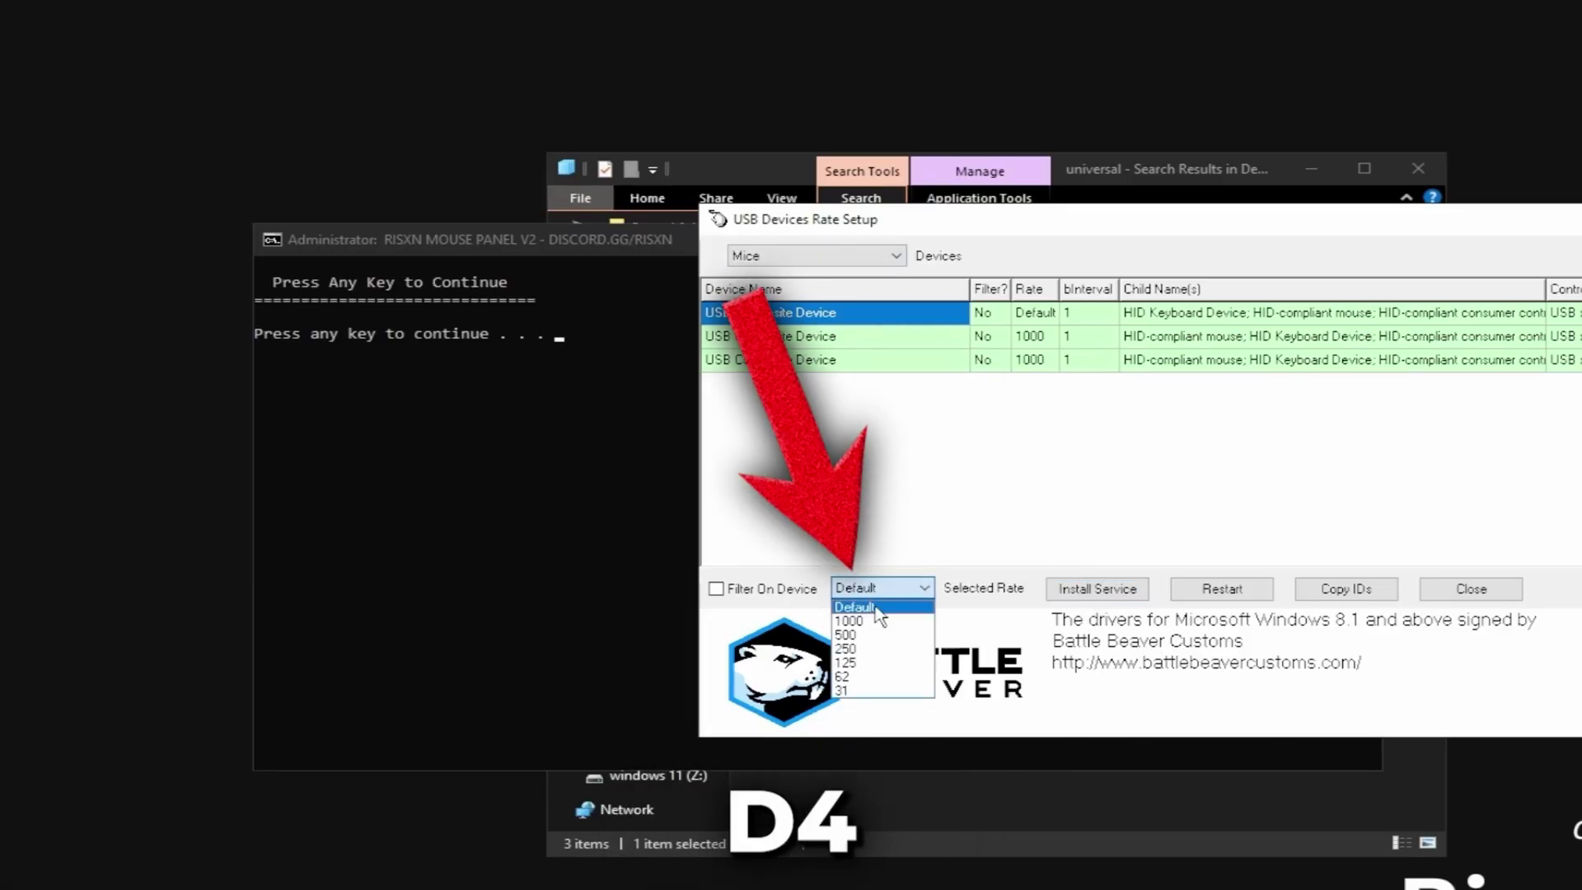
click(879, 622)
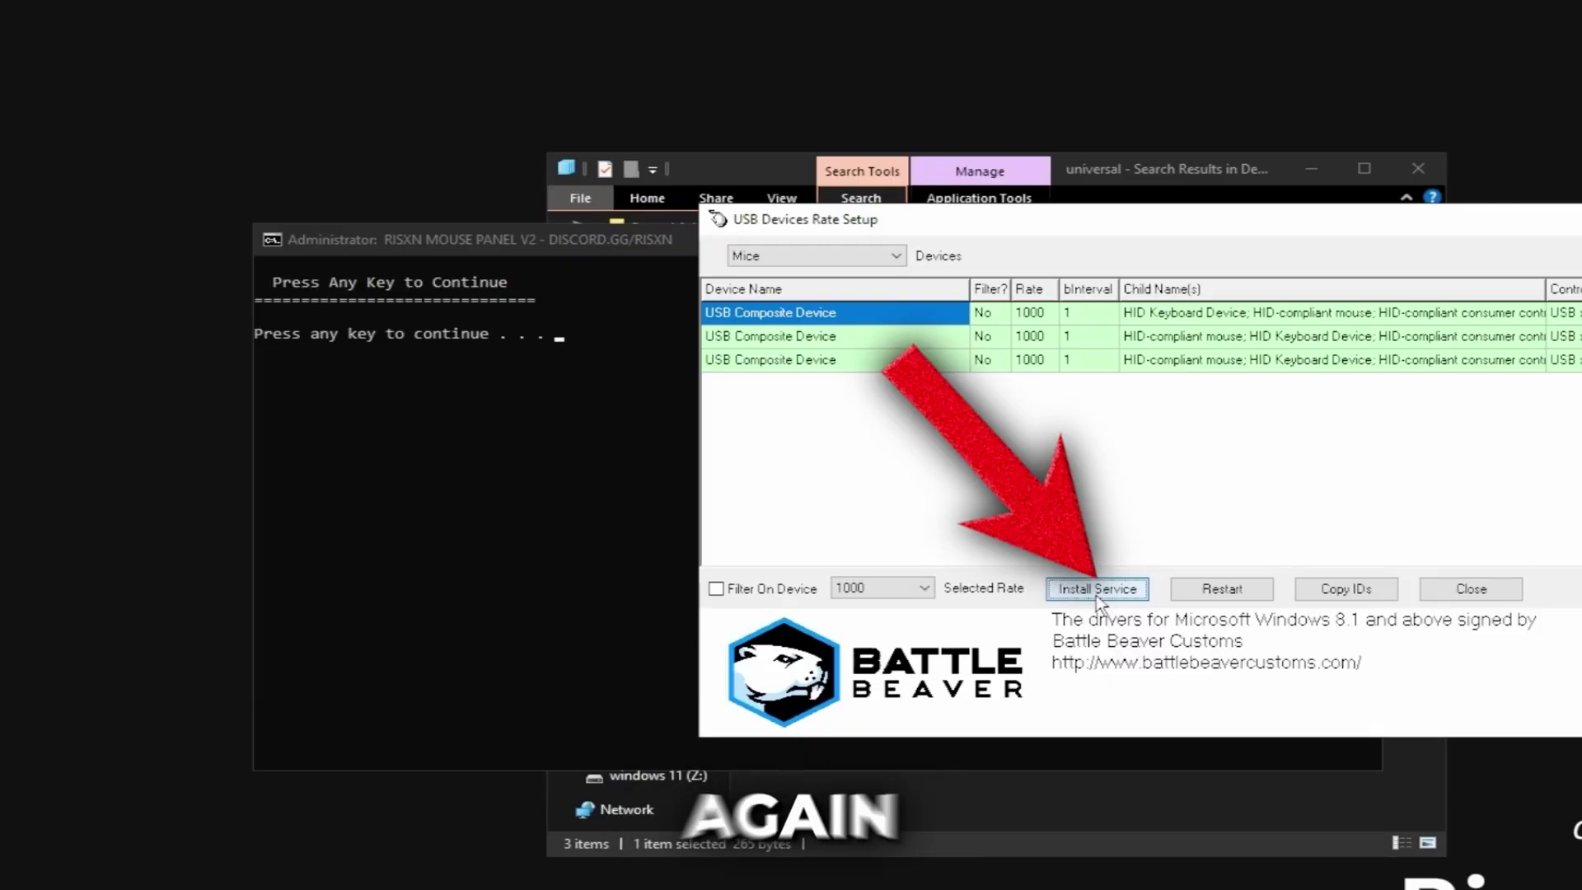
click(1097, 591)
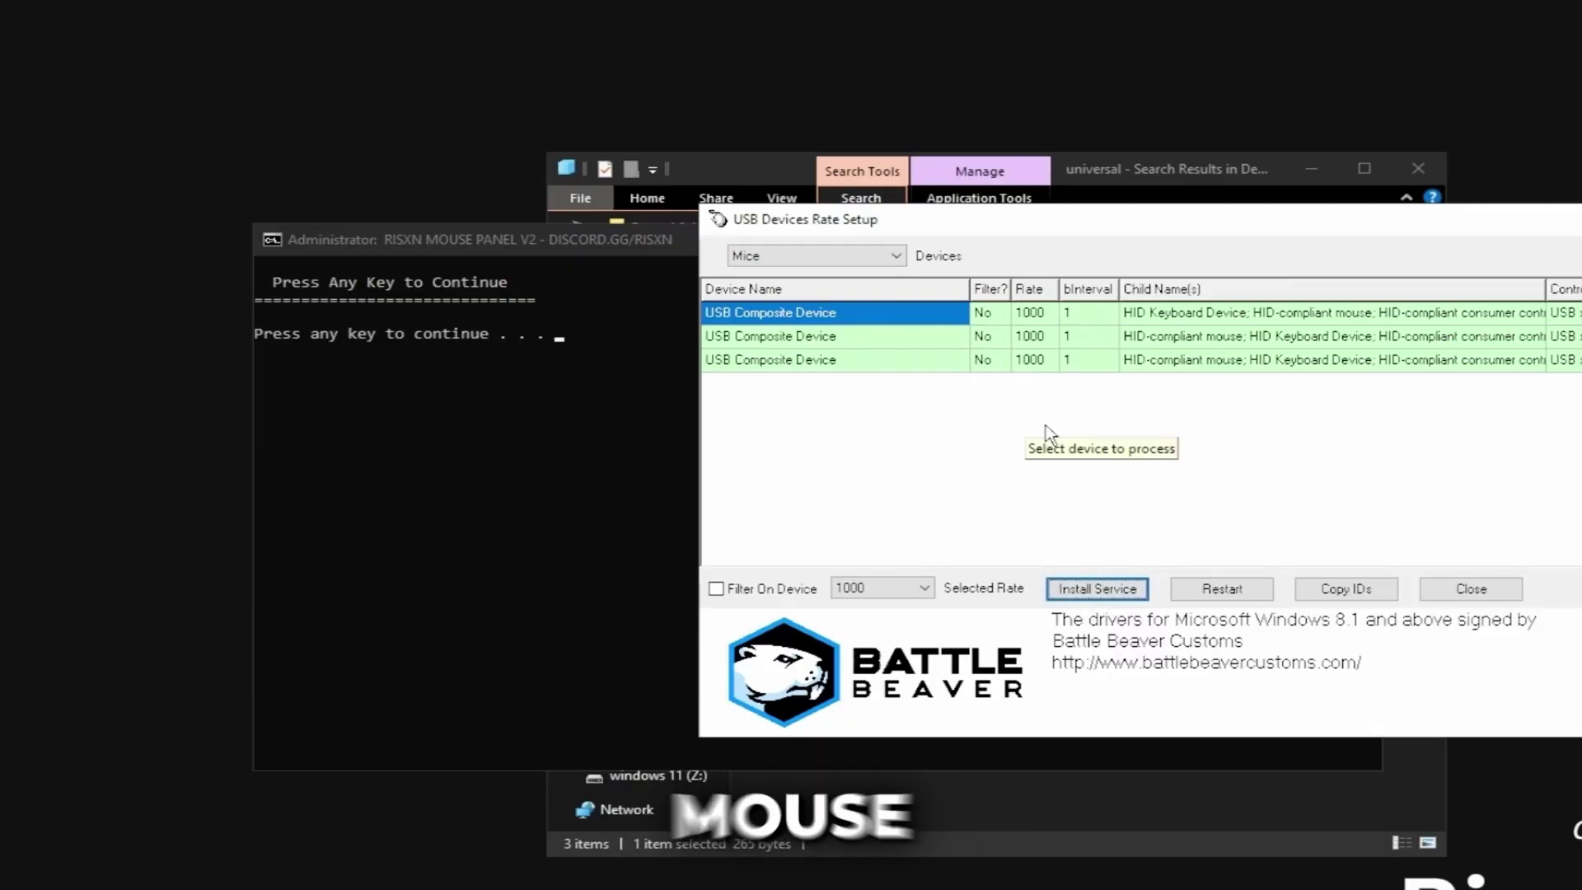